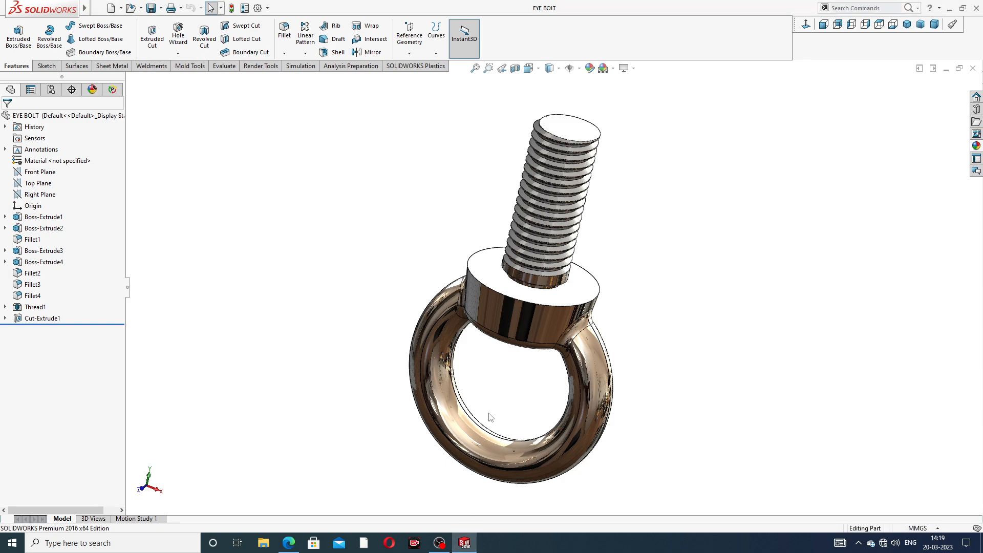
Examine the finished eye bolt model from several angles, including its threaded shank, collar and ring.
scroll(534, 285, up, 1)
middle_drag(572, 291, 586, 186)
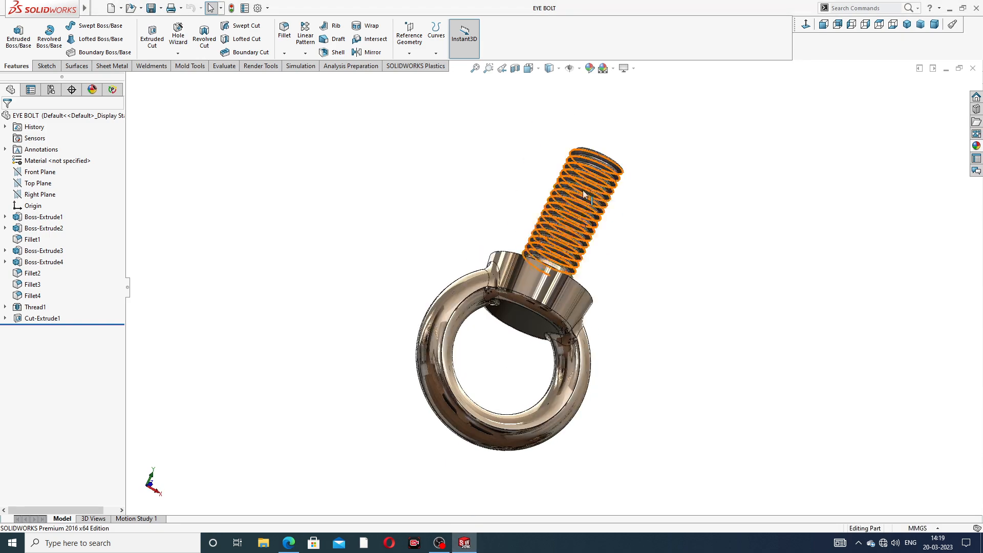
middle_drag(574, 220, 565, 311)
scroll(565, 311, up, 3)
scroll(565, 310, down, 2)
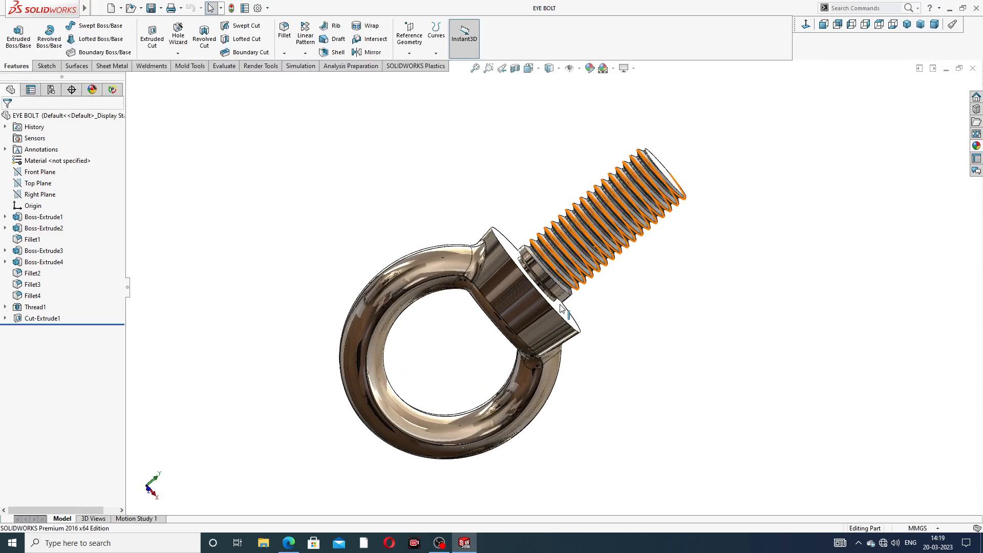
middle_drag(633, 265, 568, 290)
scroll(569, 289, down, 4)
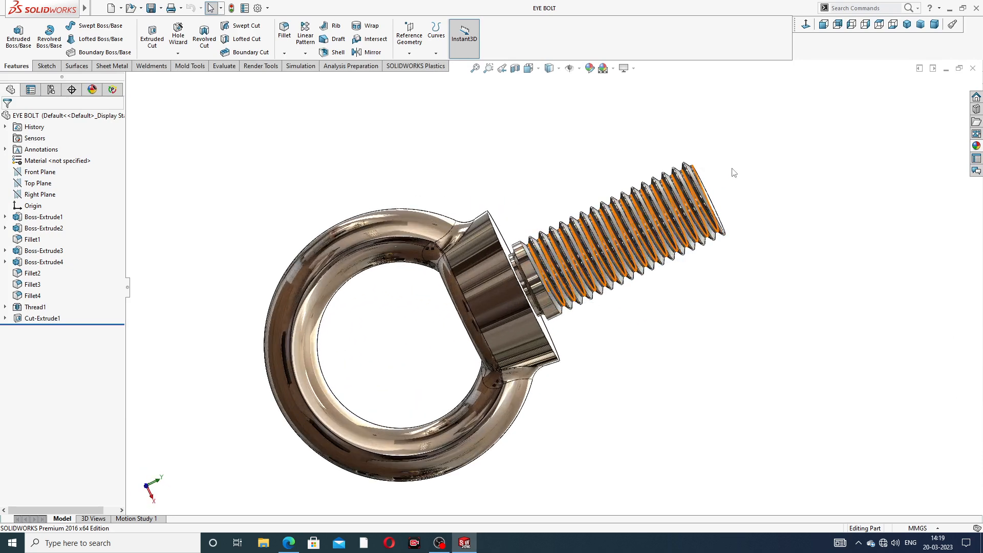
middle_drag(649, 305, 612, 313)
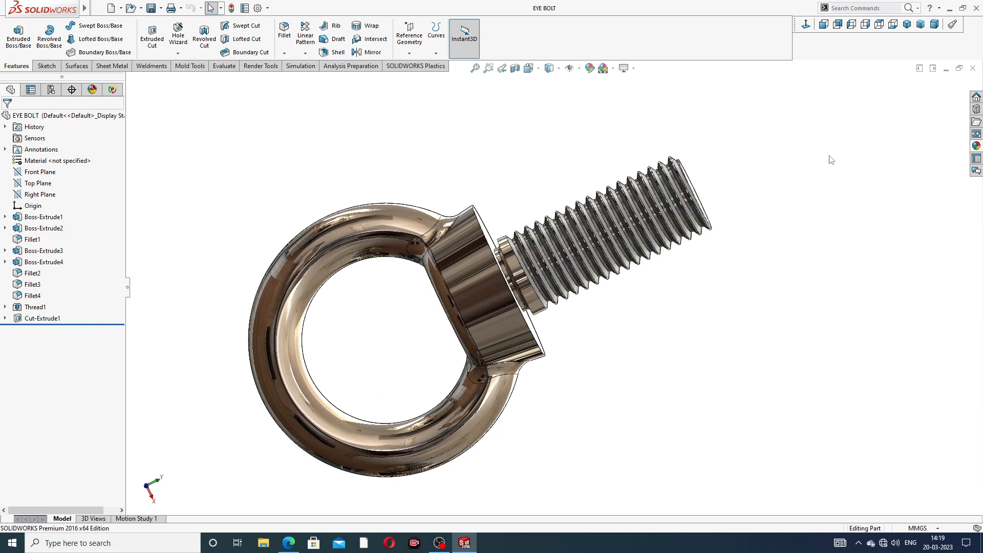
Close the eye bolt document and create a new part.
click(973, 68)
click(98, 8)
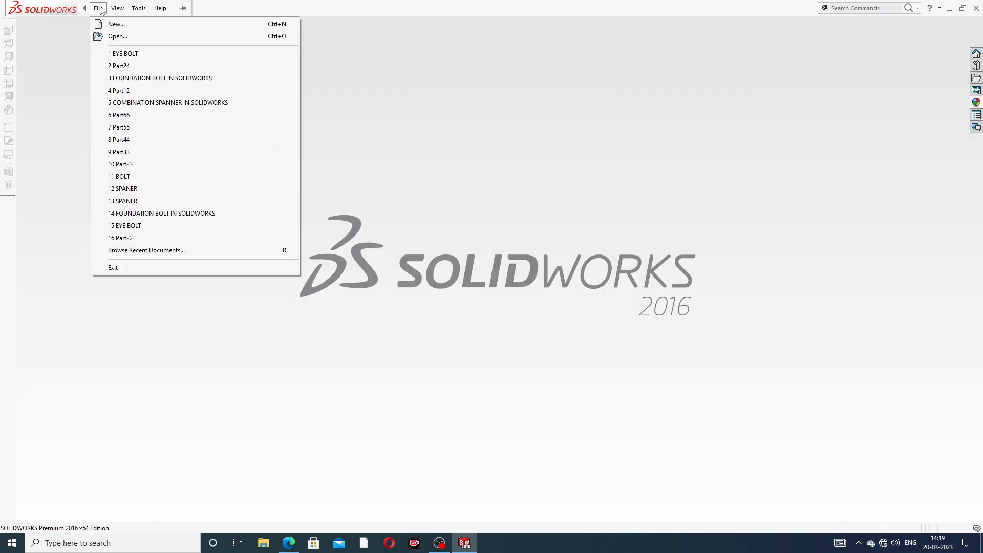
click(66, 60)
click(98, 8)
click(66, 60)
click(99, 8)
click(72, 56)
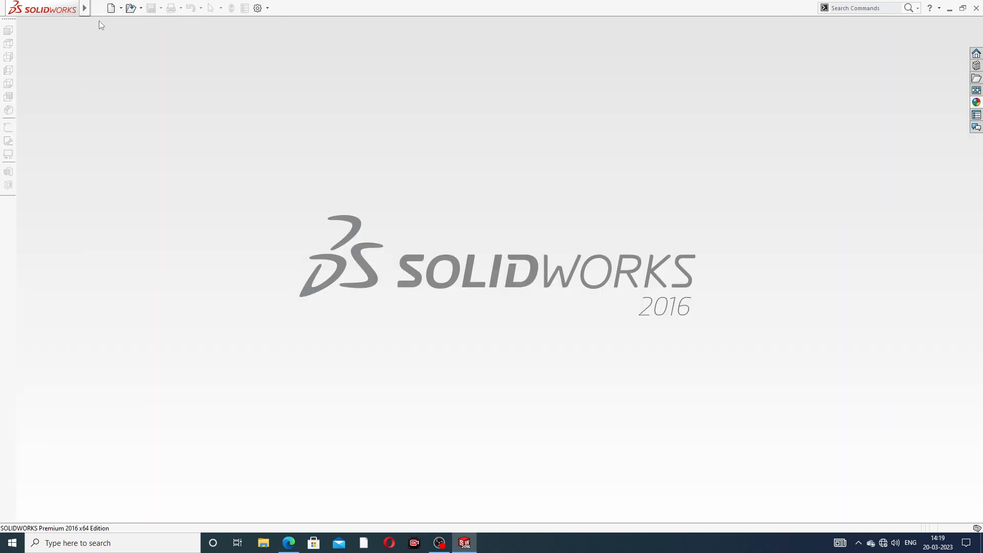
click(111, 8)
click(412, 398)
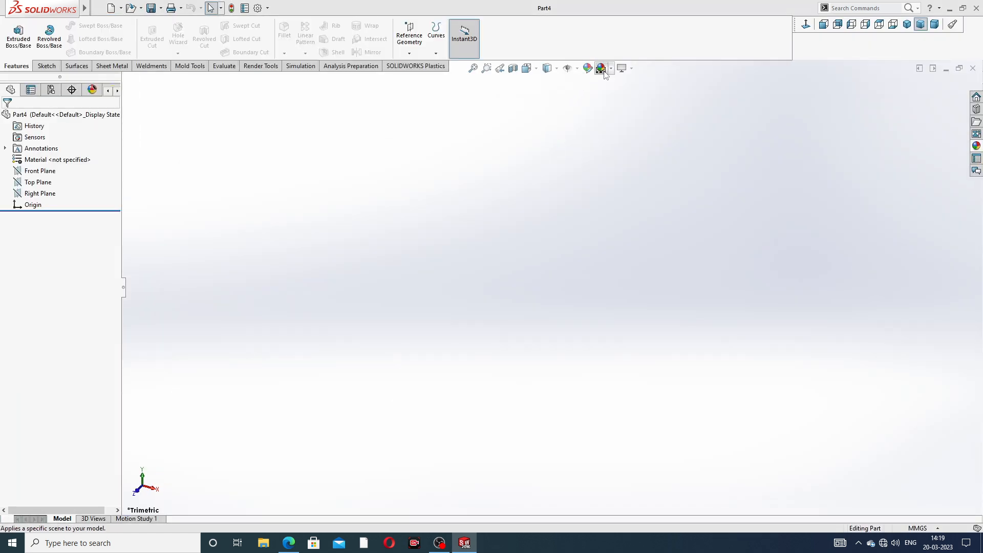
Apply a plain white scene and set both the shaded and wireframe image quality resolutions to their highest level.
click(612, 70)
click(612, 27)
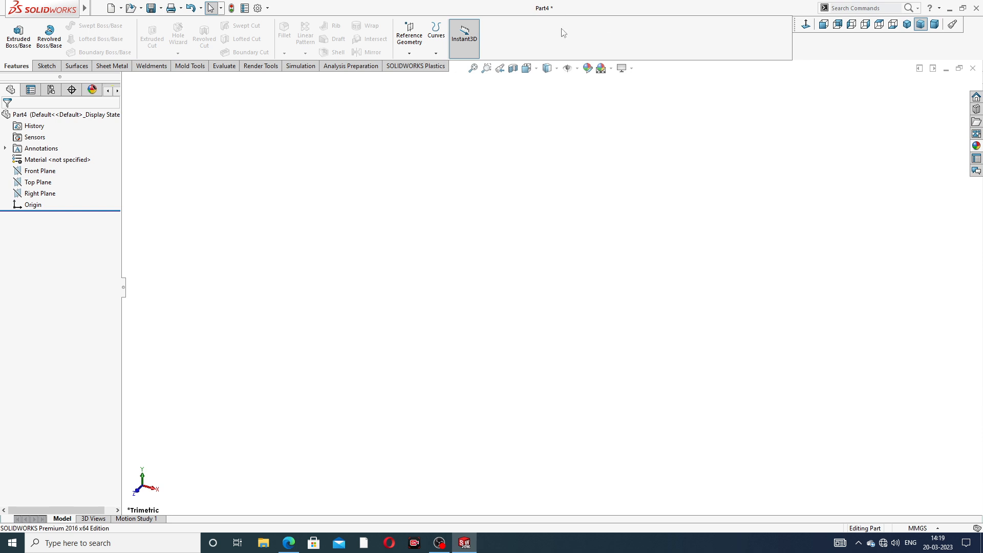
click(258, 8)
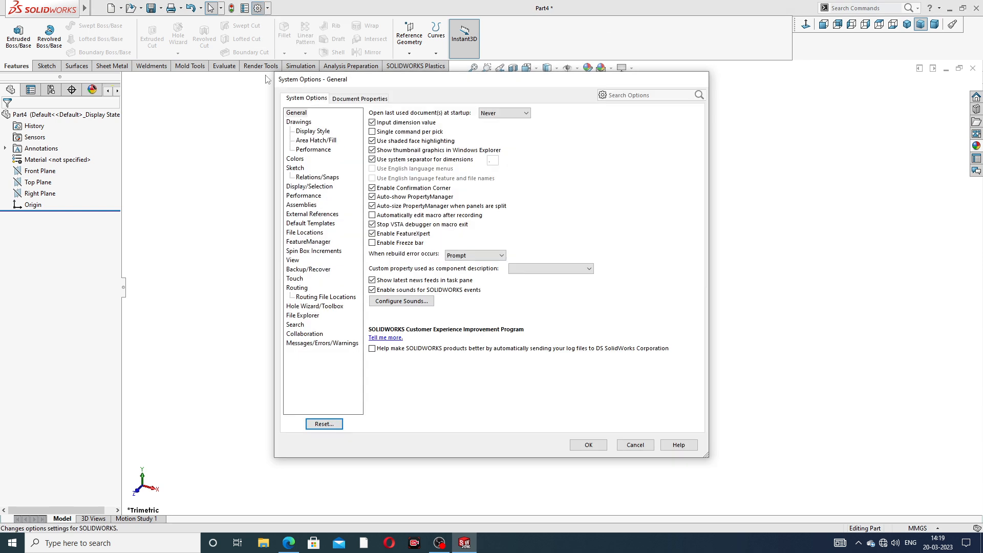
click(351, 98)
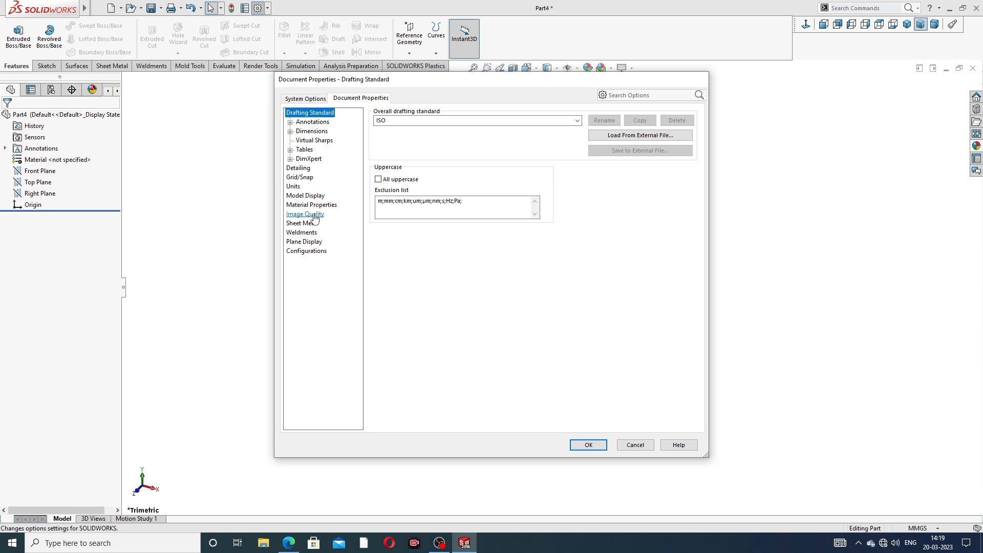
click(314, 215)
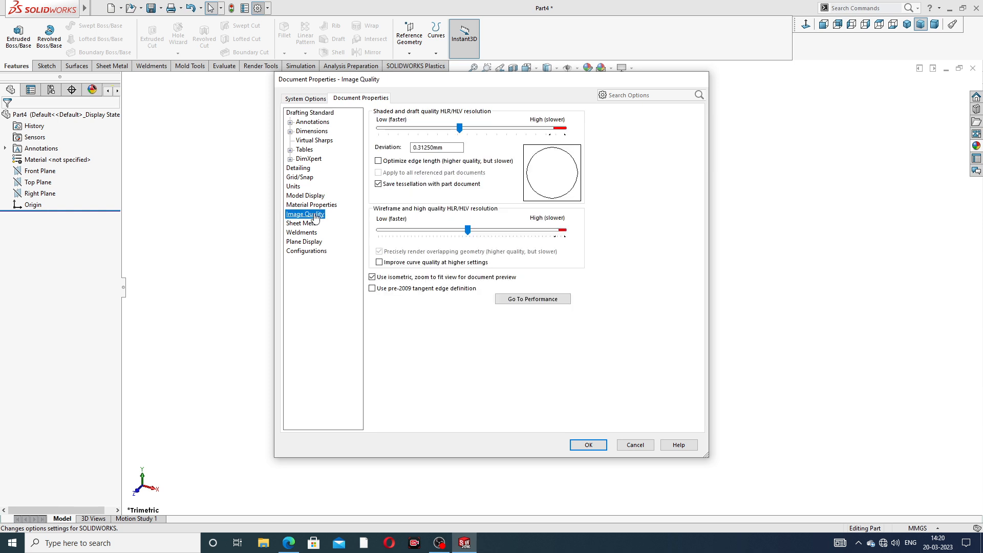
drag(443, 128, 564, 129)
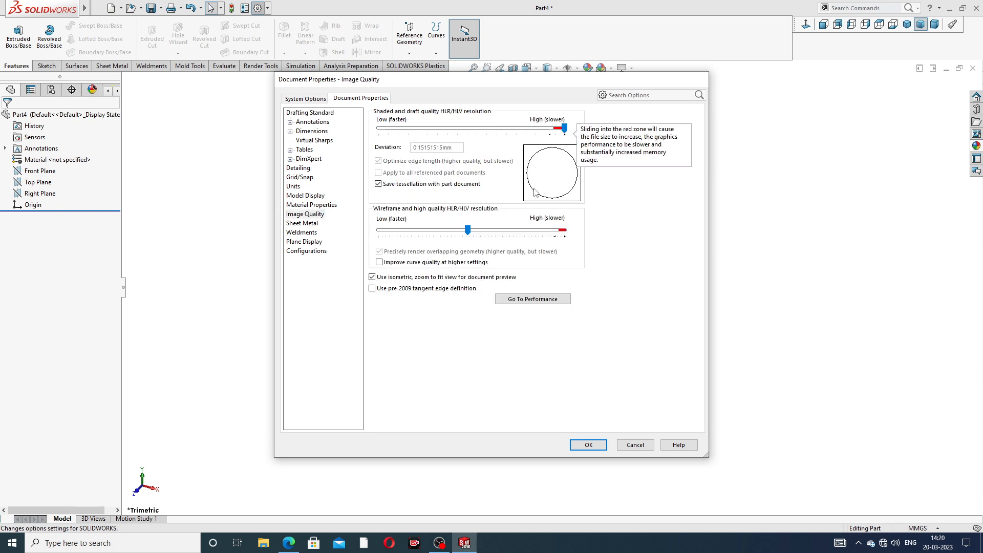
drag(469, 232, 564, 232)
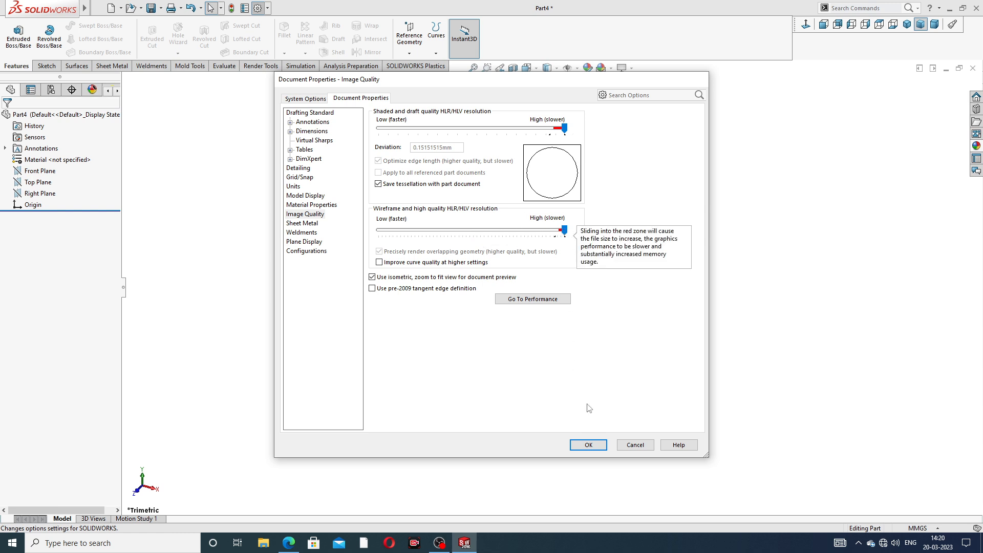
click(589, 445)
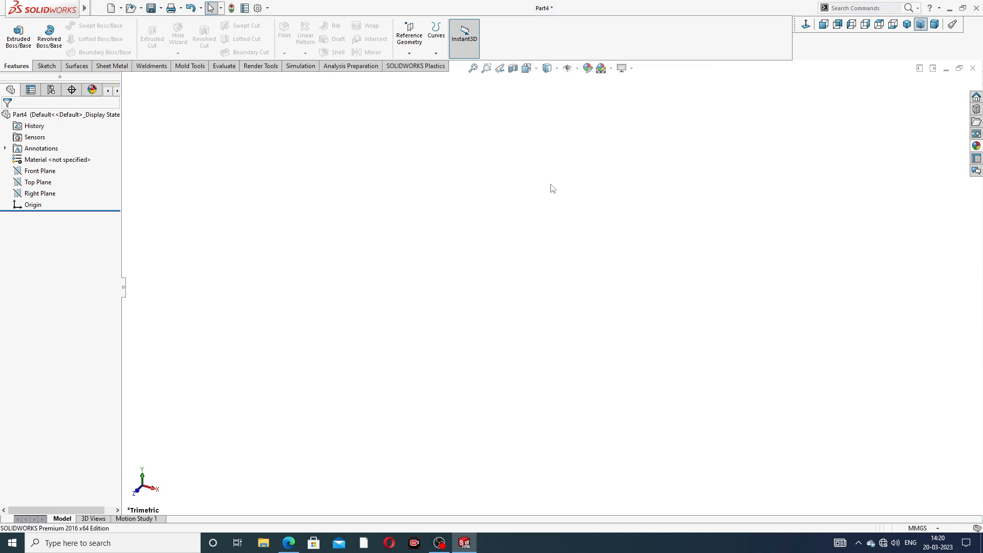
Check the eye bolt drawing PDF in the browser, and sketch an origin-centred circle about 42 mm in radius on the Top Plane.
click(290, 543)
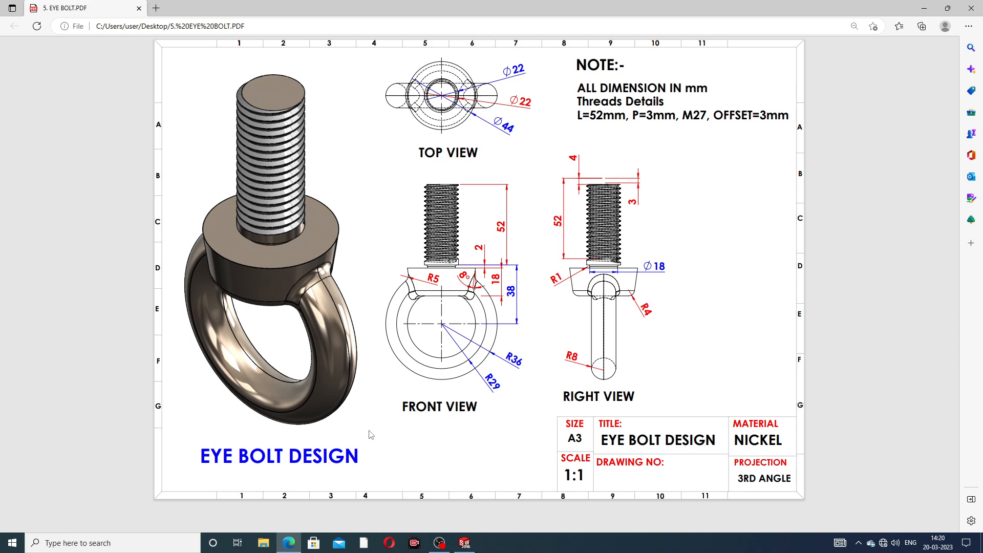
click(287, 544)
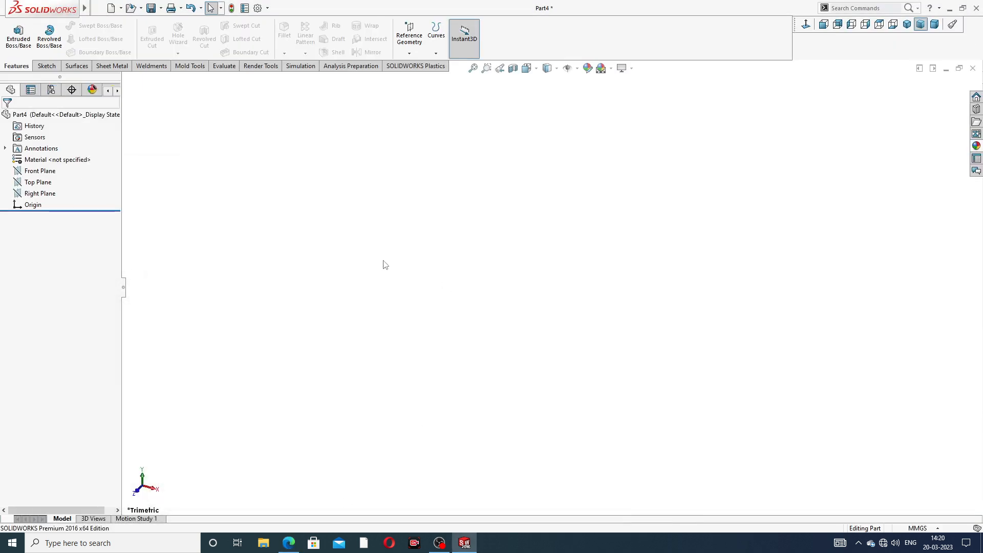
click(47, 183)
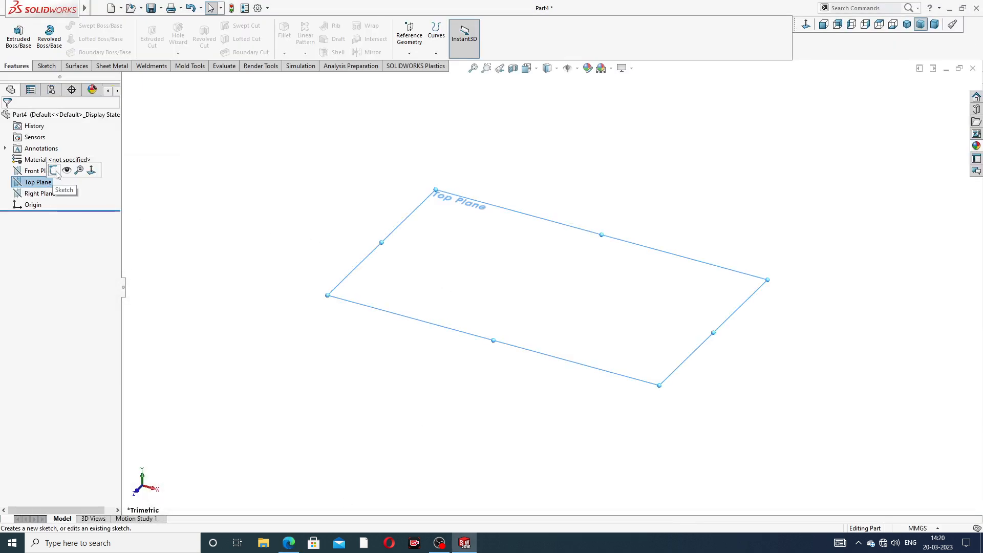
click(66, 172)
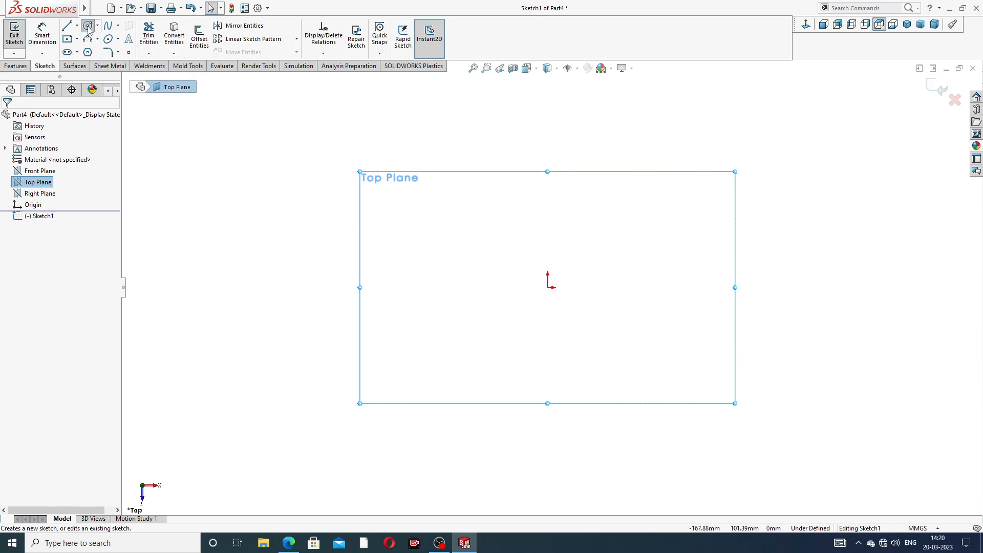
click(88, 26)
click(547, 287)
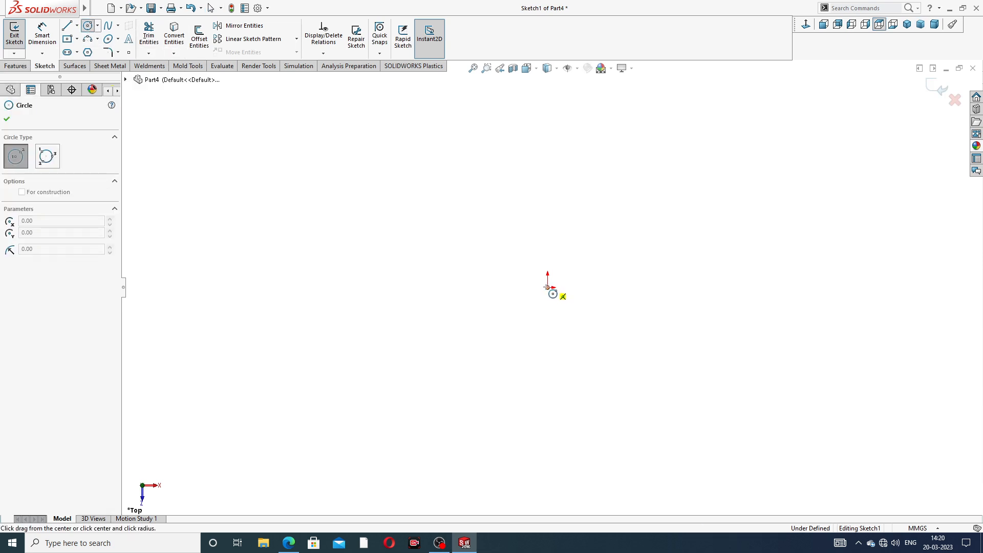
click(582, 207)
right_click(618, 180)
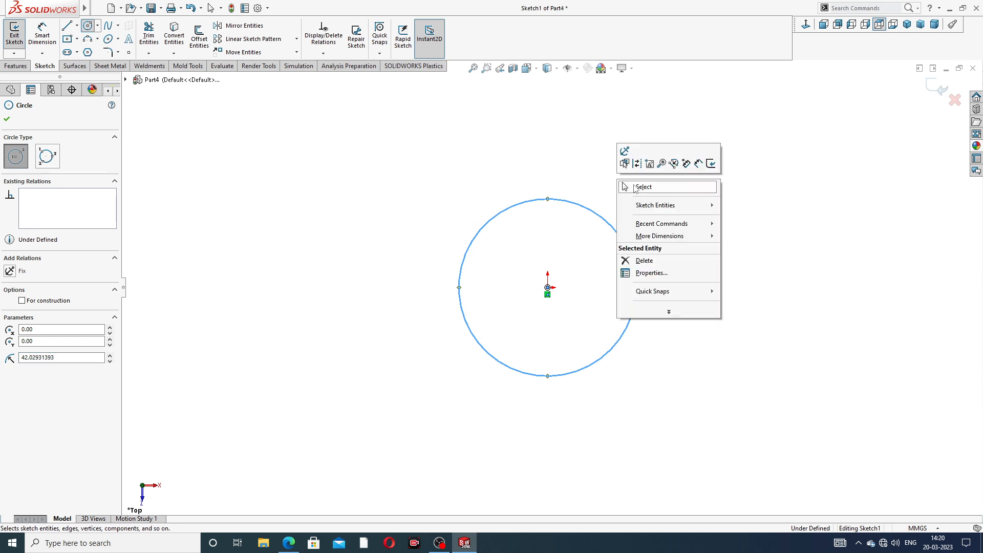
click(636, 188)
Dimension the circle's diameter and set it to 22 mm.
click(43, 34)
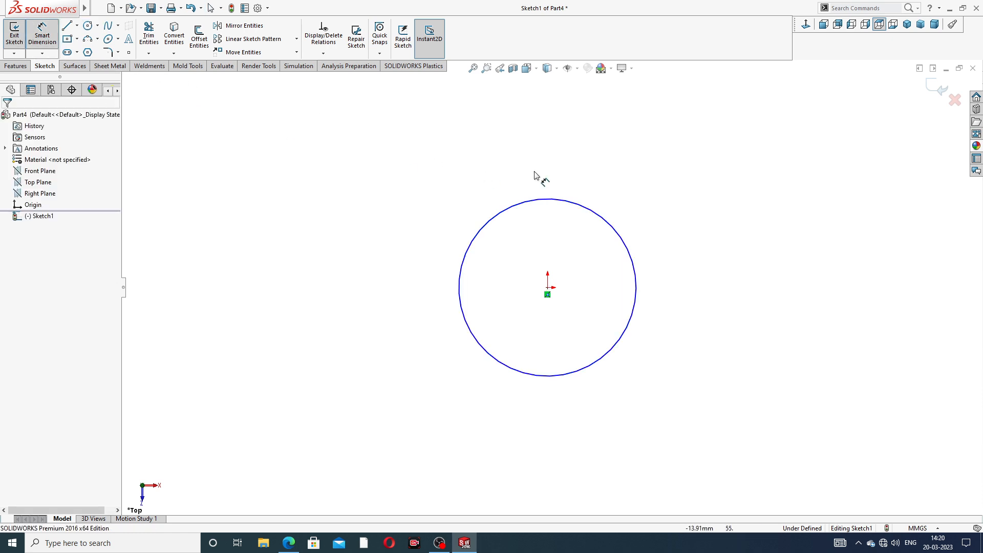
click(607, 217)
click(646, 191)
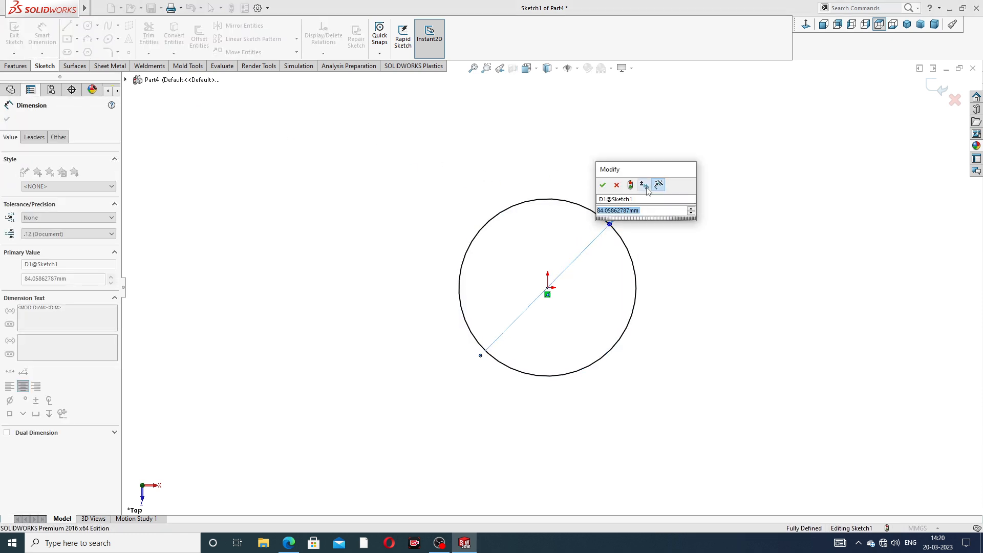
text(22)
key(Return)
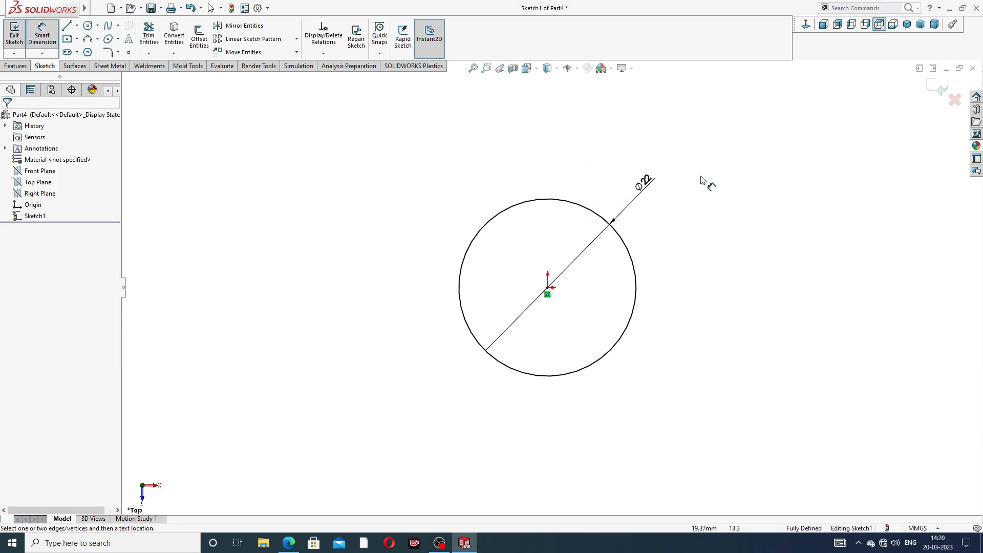
right_click(624, 156)
click(640, 152)
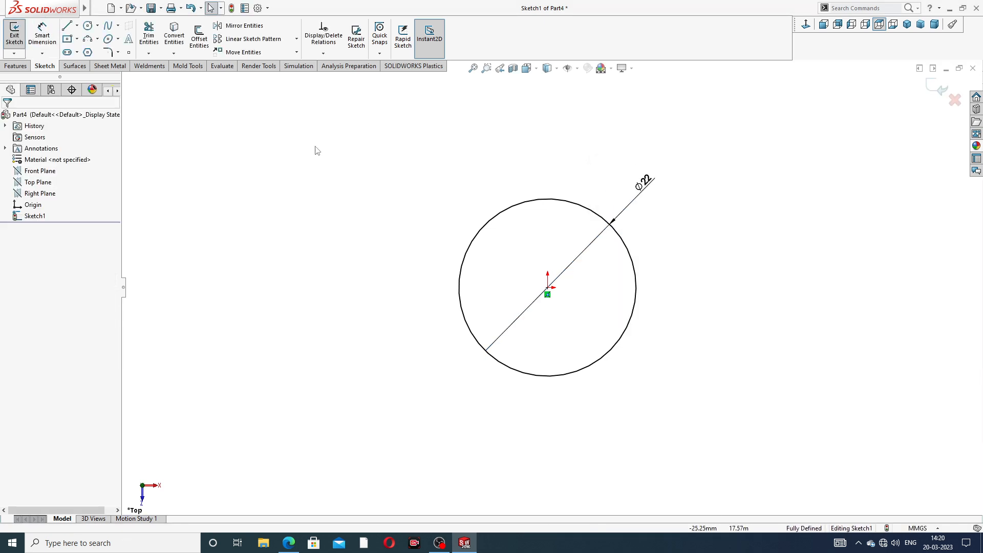
Extrude the circle as a blind boss with a depth of 52 mm to form the bolt shank.
click(16, 65)
click(19, 36)
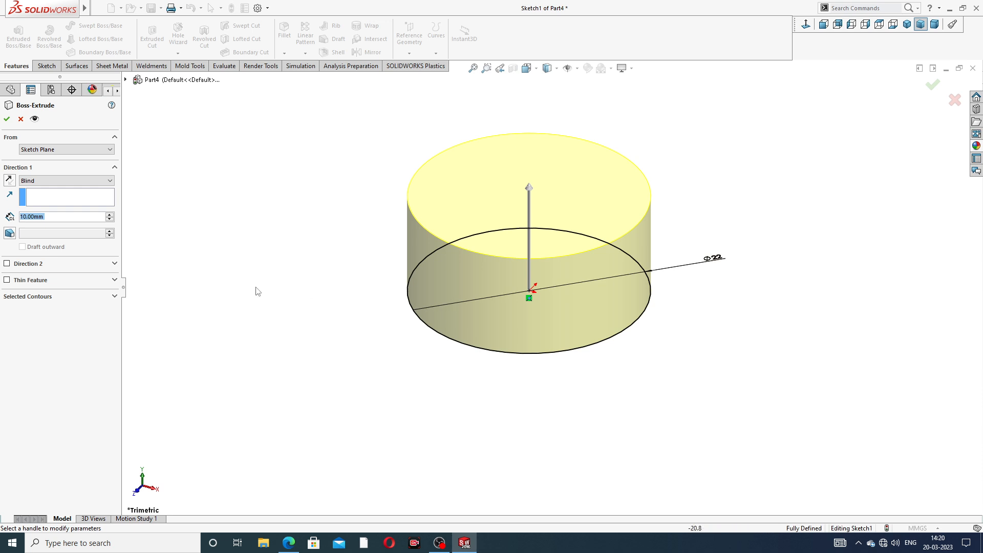
text(52)
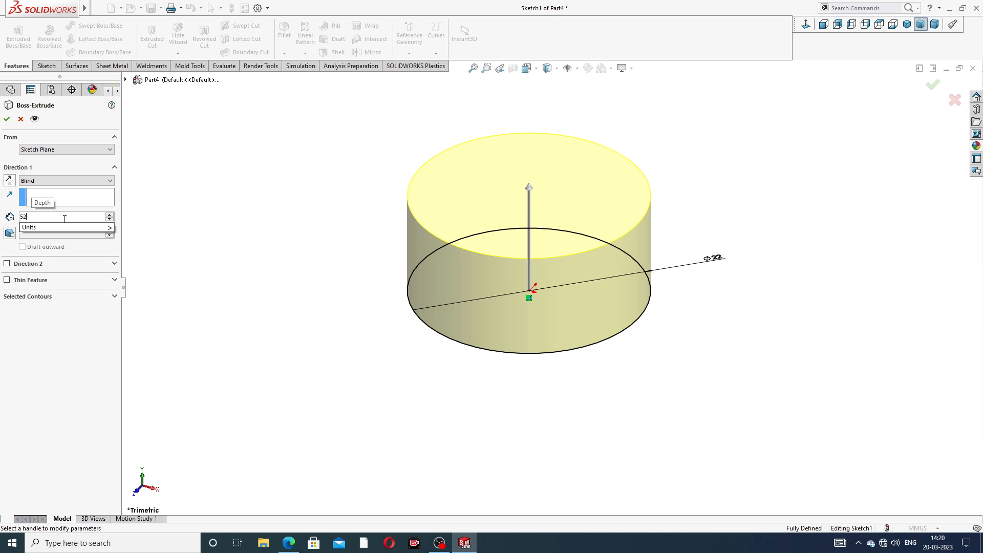
key(Return)
scroll(448, 164, up, 3)
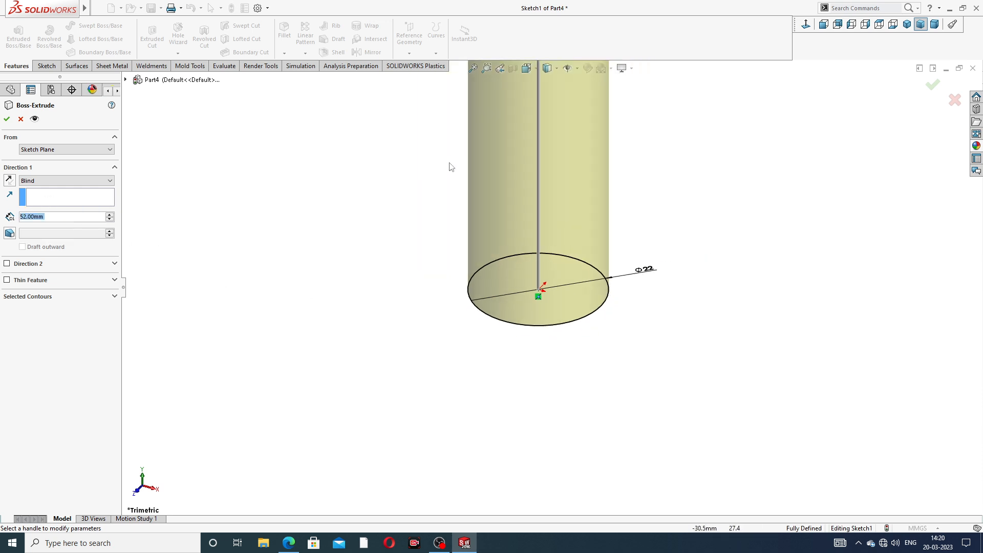
click(8, 119)
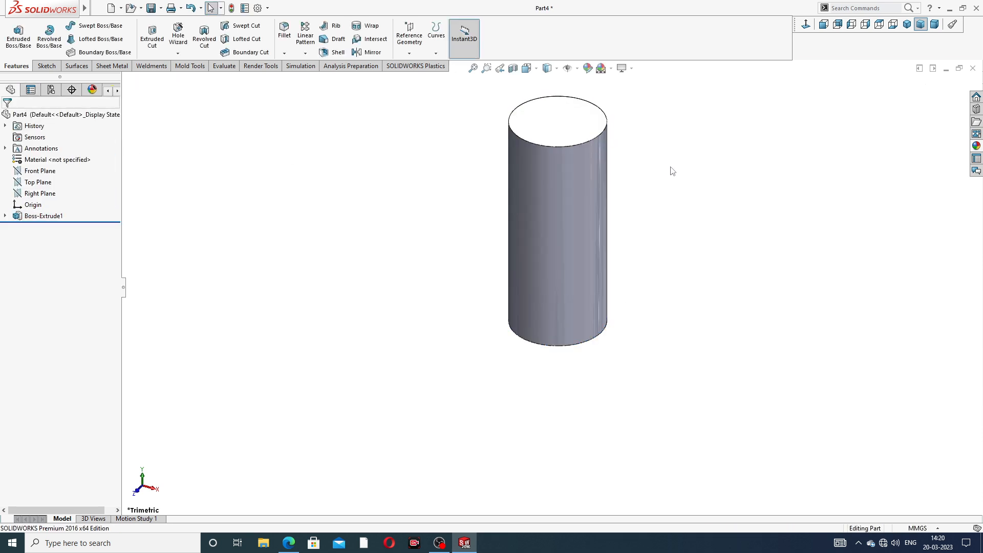
Apply the polished nickel appearance from the metal collection to the cylinder.
scroll(672, 171, up, 2)
click(977, 147)
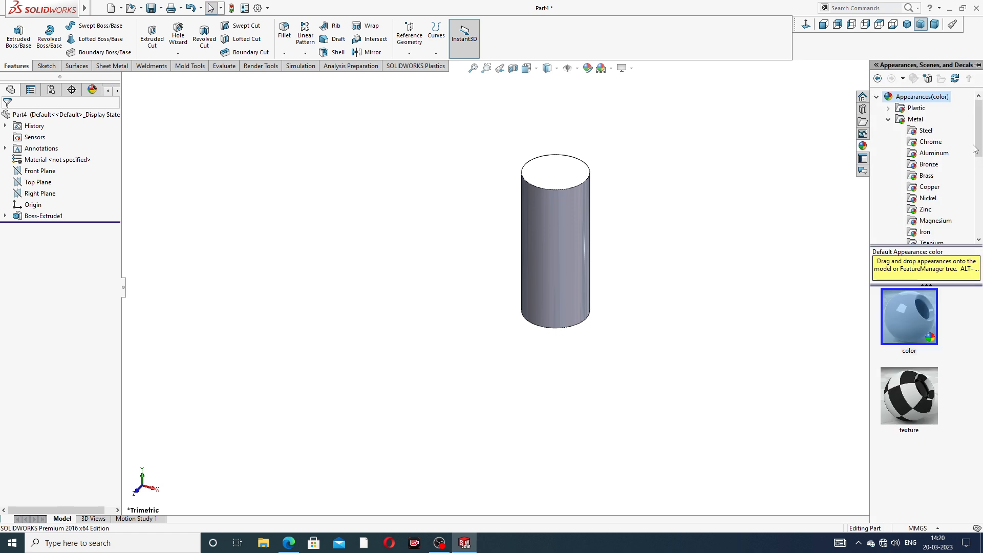
click(927, 199)
drag(903, 324, 556, 246)
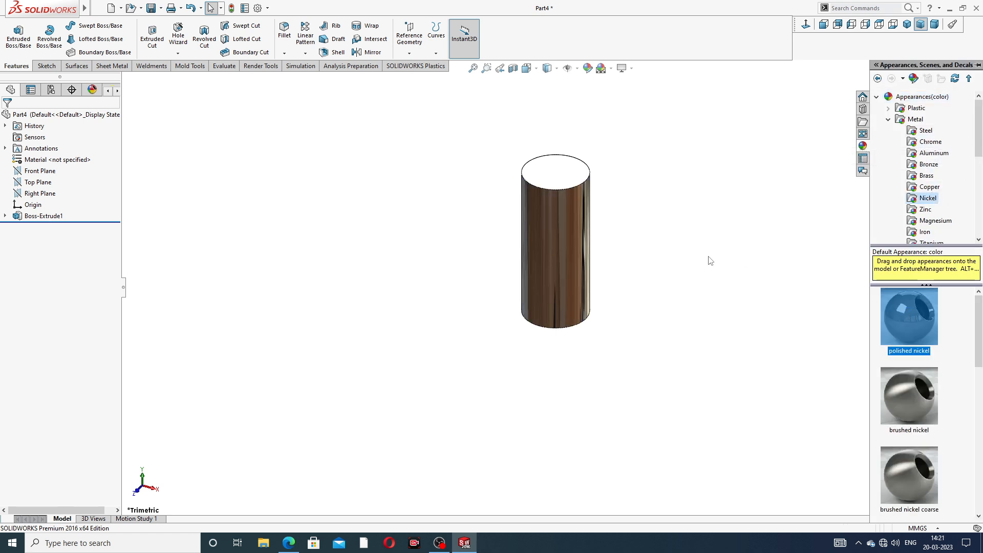
Sketch a circle about 6.8 mm in radius, centred on the origin, on the cylinder's bottom face.
middle_drag(637, 158, 563, 249)
click(546, 303)
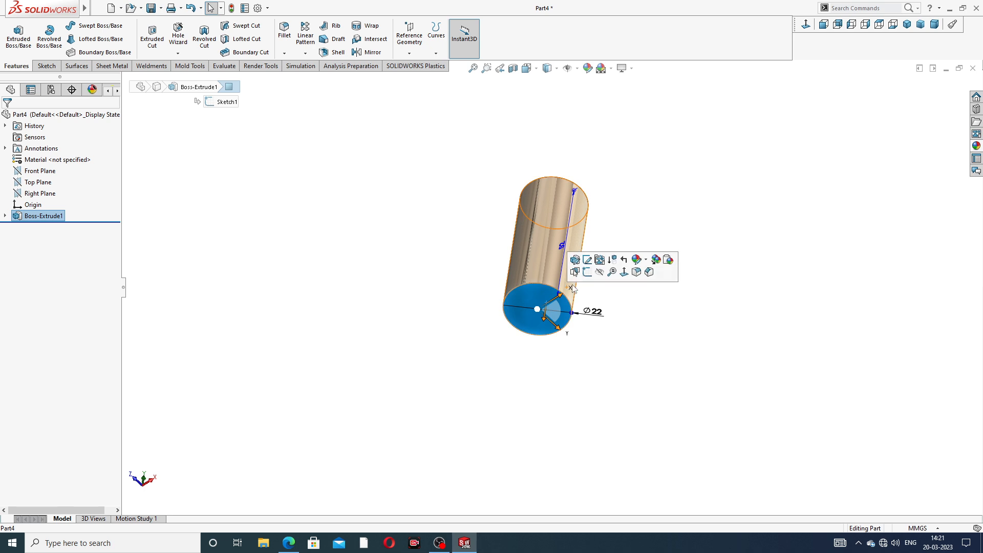
click(578, 276)
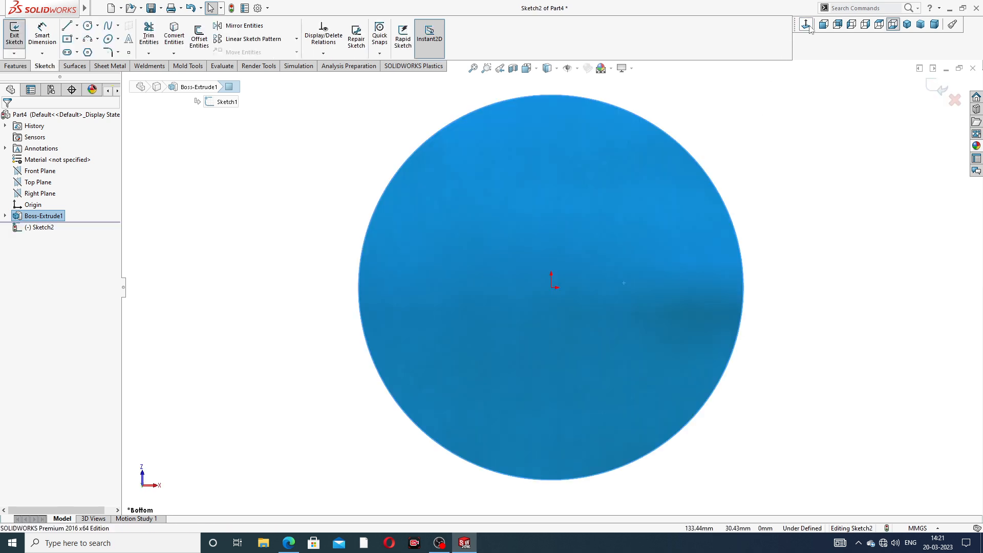
click(88, 26)
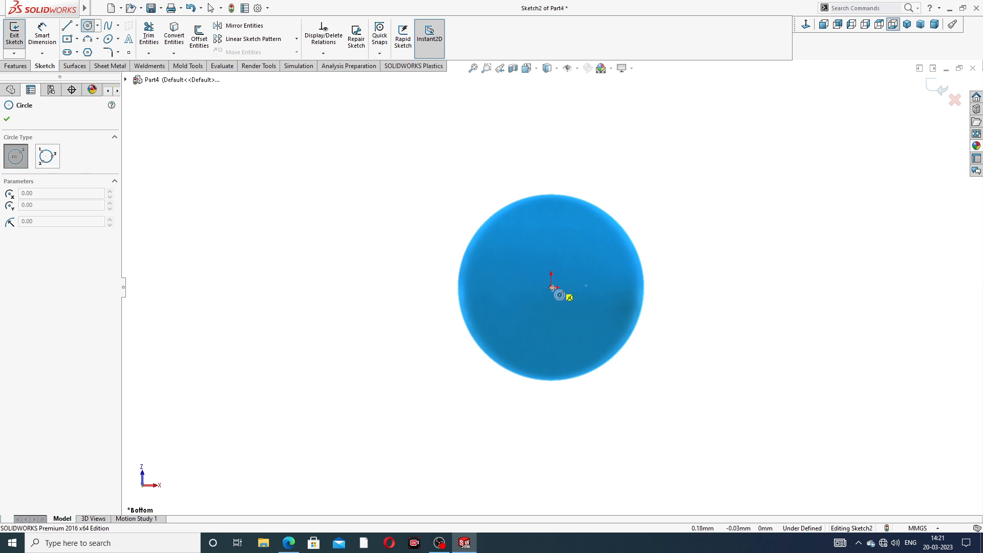
click(551, 286)
click(568, 233)
right_click(597, 176)
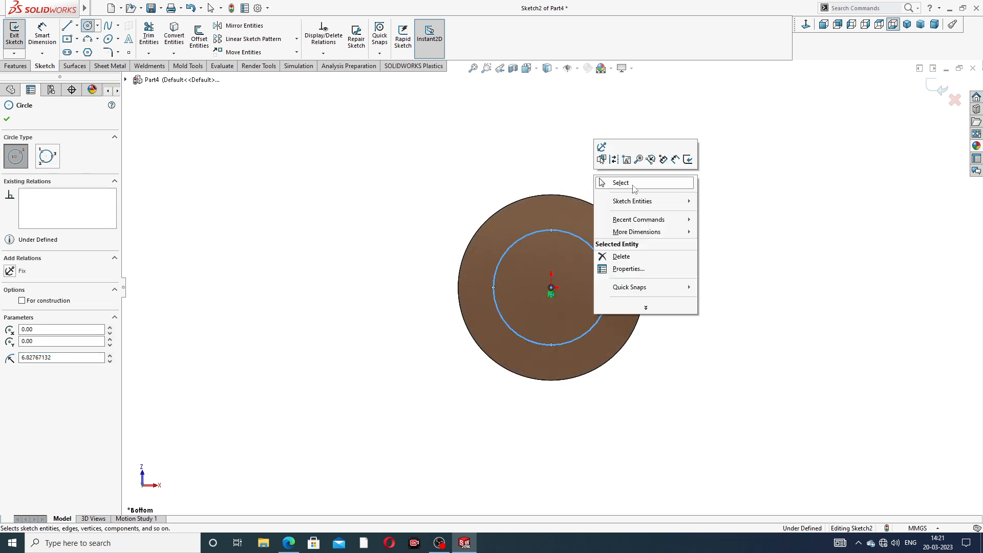
click(614, 185)
Dimension the circle's diameter on the shank's bottom face and set it to 18 mm.
click(49, 34)
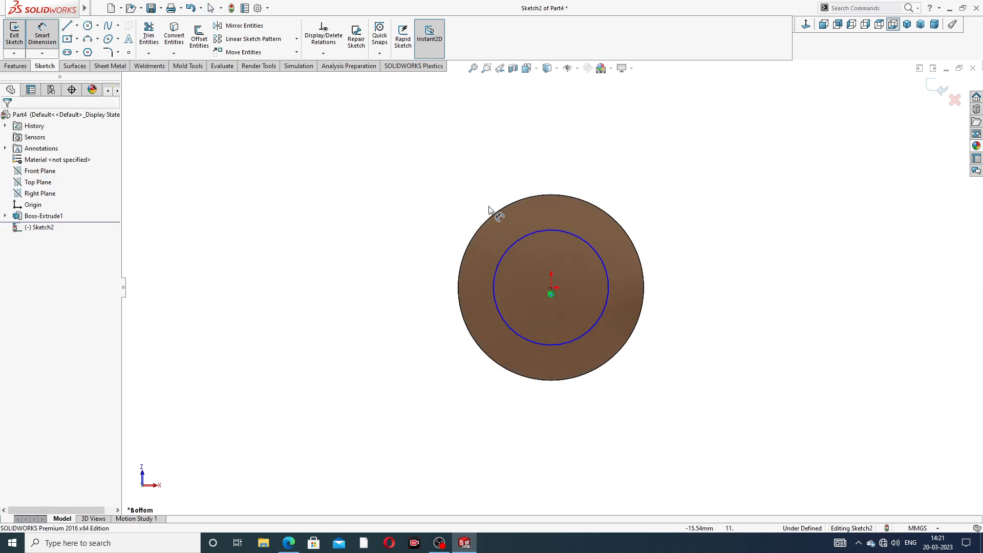
click(589, 245)
click(660, 204)
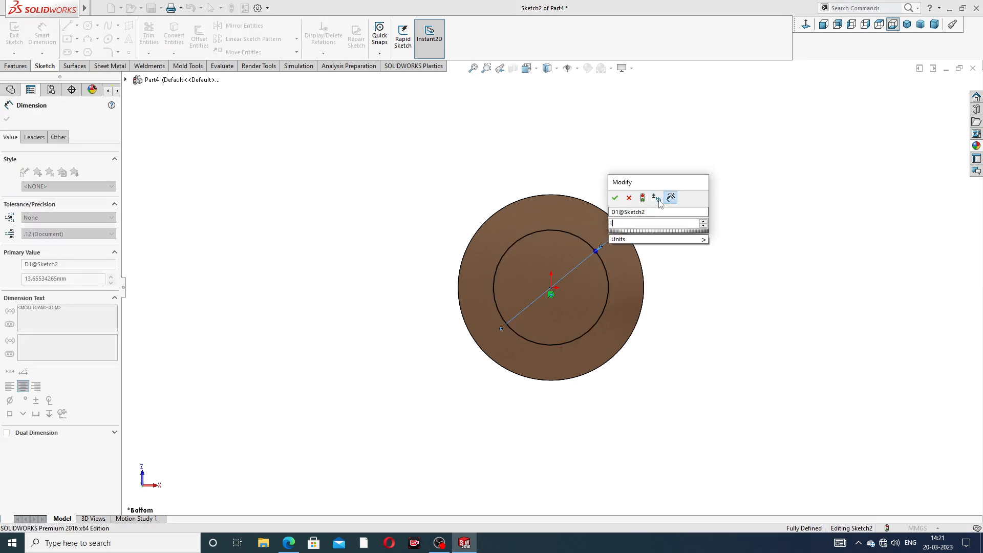
key(Return)
right_click(518, 149)
click(532, 152)
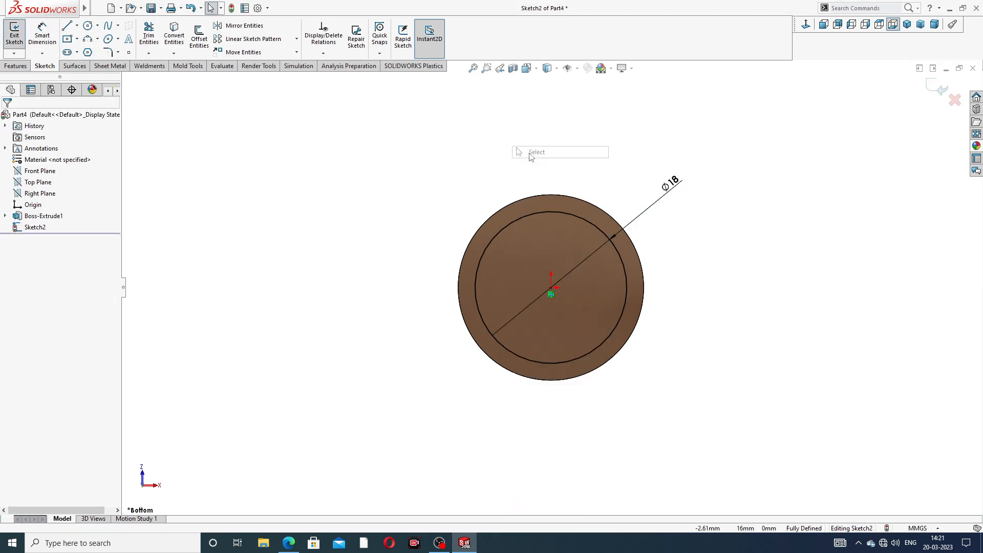
Extrude the 18 mm circle as a blind boss with a depth of 2 mm to form the neck below the shank.
click(15, 66)
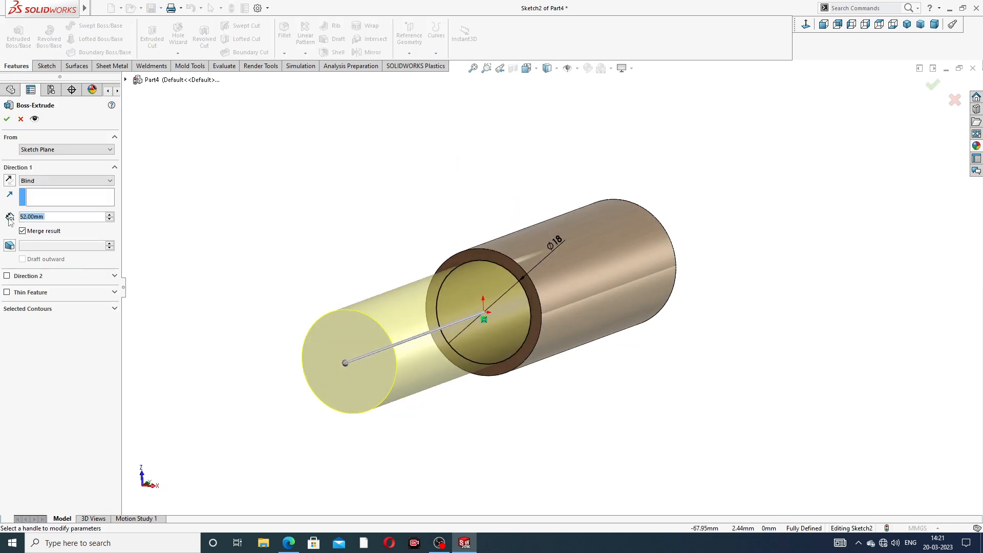
text(2)
key(Return)
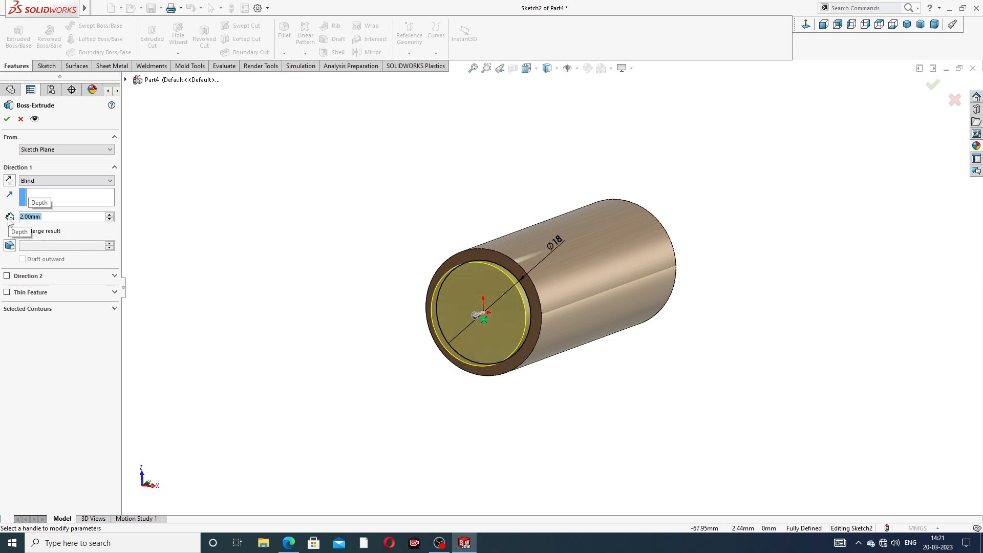
click(7, 122)
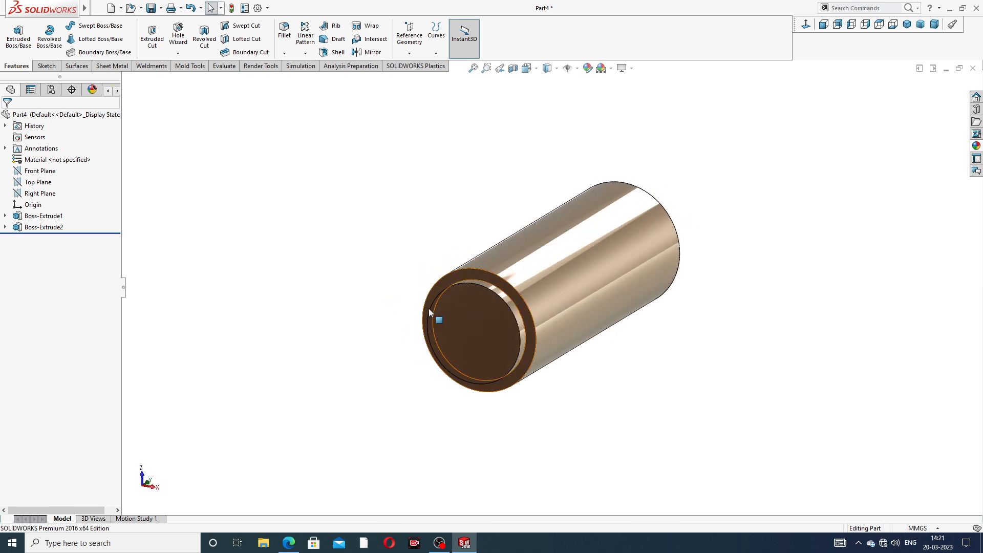
click(478, 316)
click(530, 283)
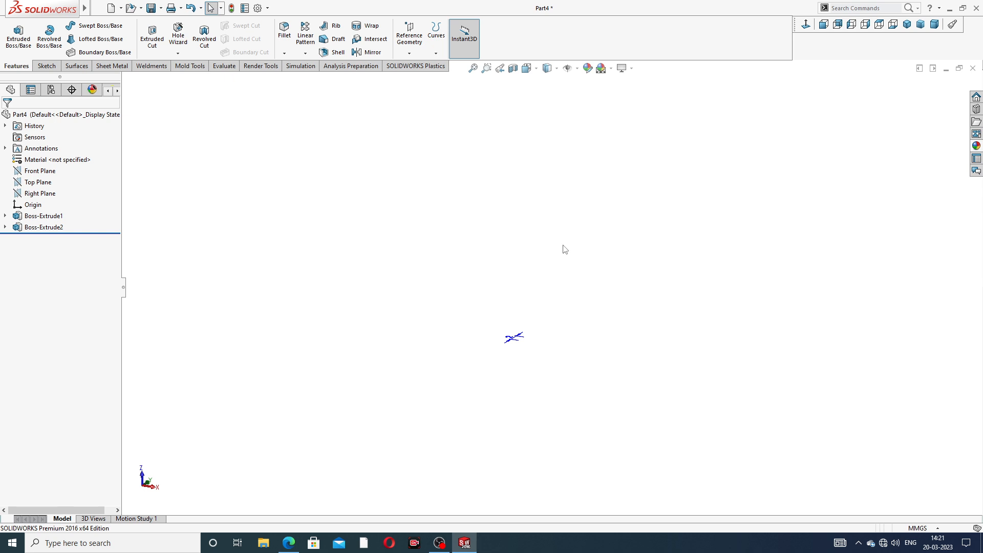
key(ctrl+z)
scroll(482, 337, down, 2)
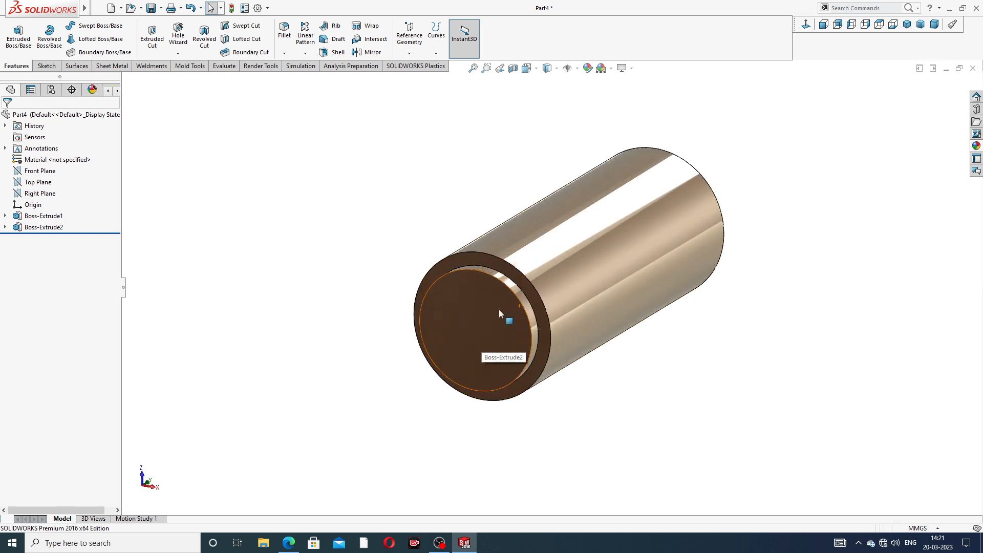
Sketch a circle about 33 mm in diameter, centred on the origin, on the end face of the 2 mm neck.
click(499, 310)
click(548, 270)
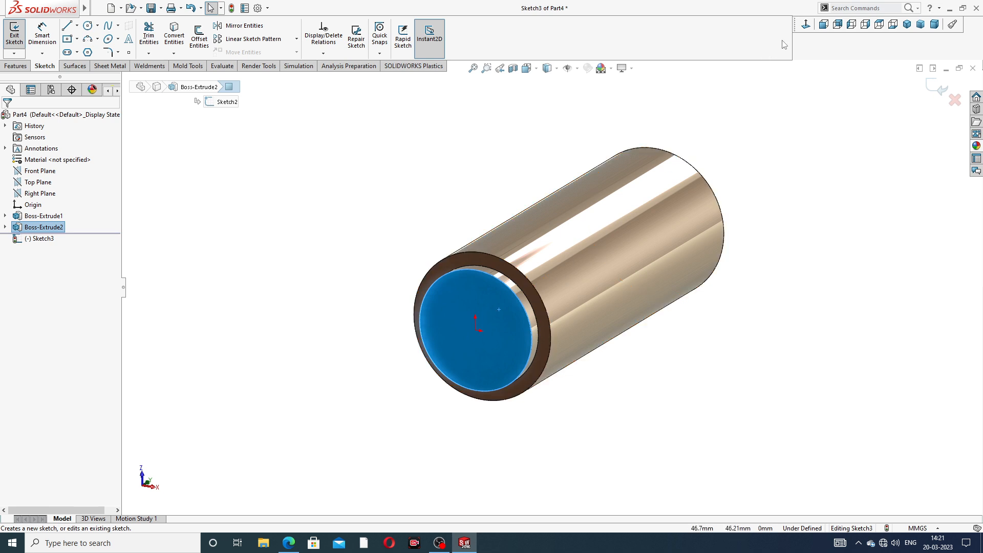
click(806, 24)
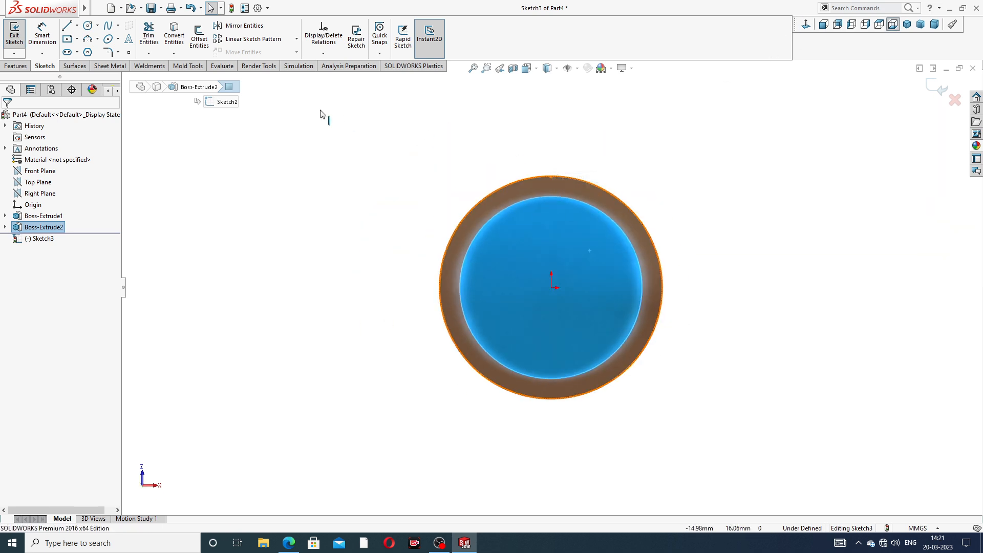
click(88, 25)
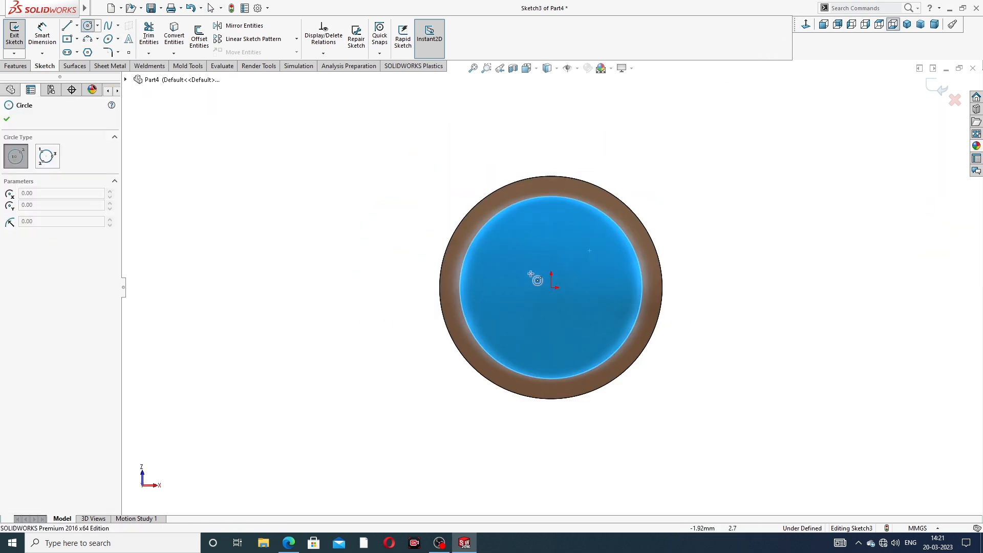
click(552, 286)
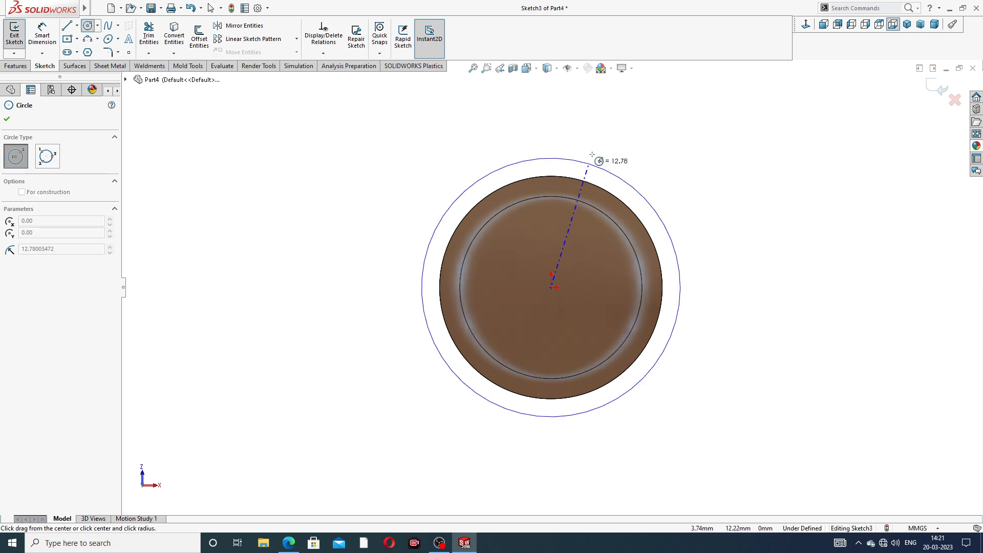
click(622, 136)
right_click(640, 124)
click(644, 130)
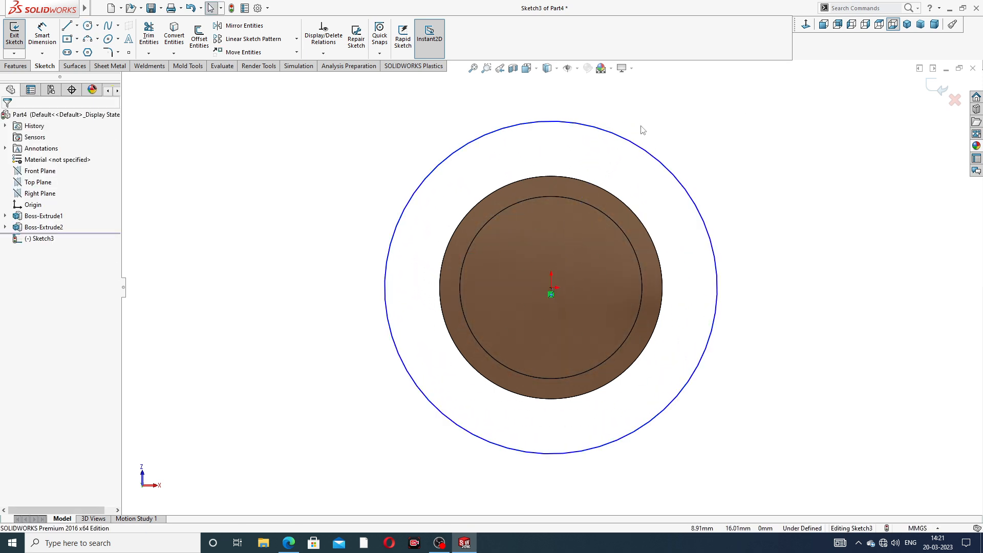
Dimension the new circle's diameter and set it to 44 mm.
click(47, 34)
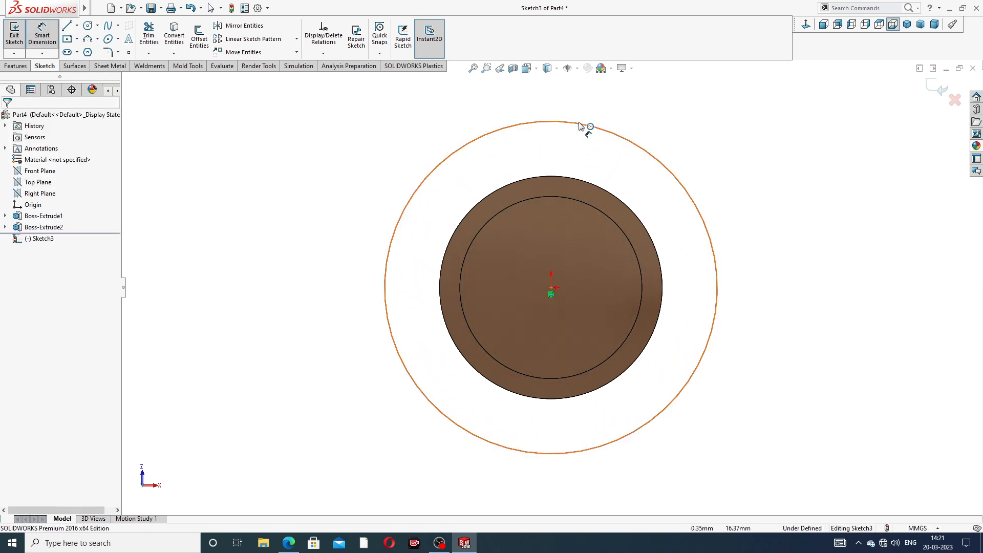
click(626, 146)
click(729, 118)
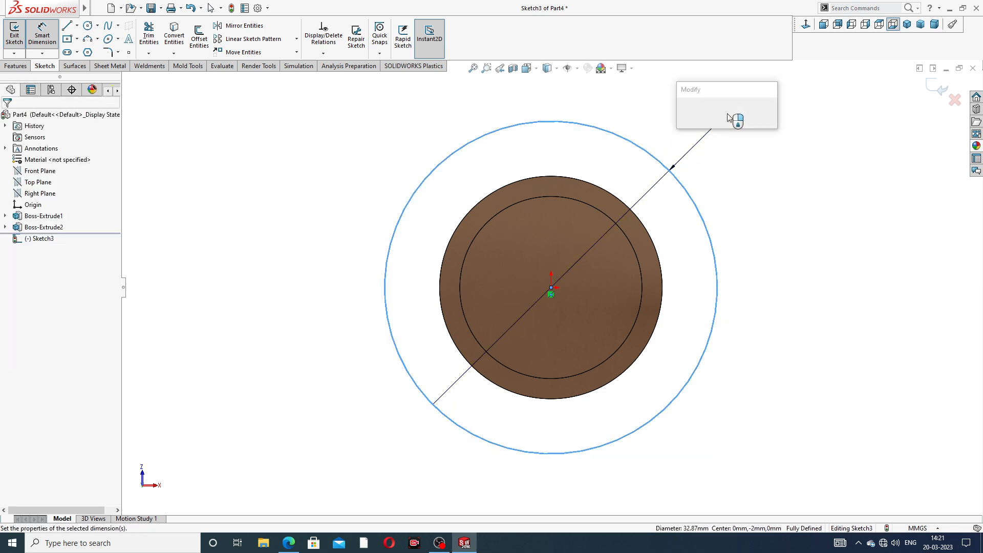
text(44)
key(Return)
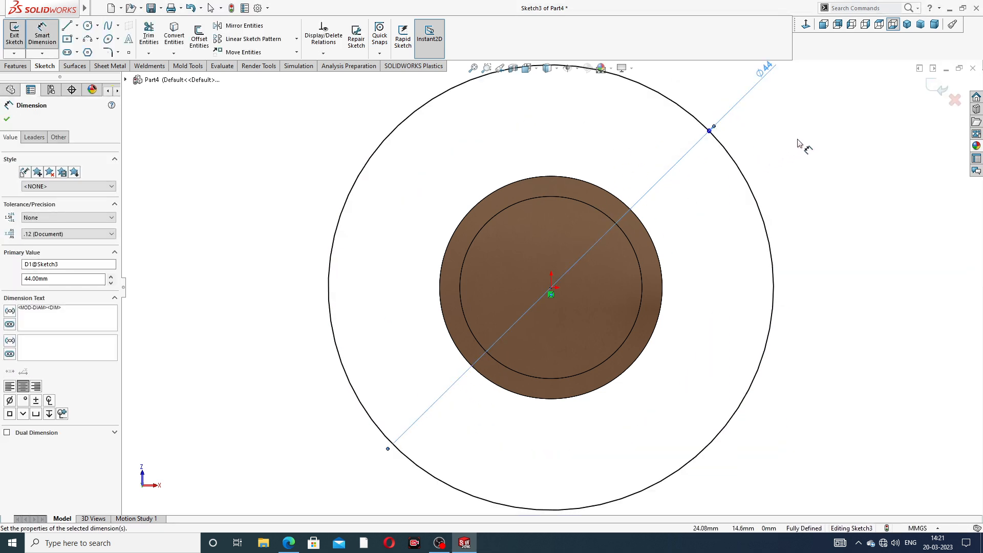
click(798, 128)
key(f)
right_click(748, 153)
click(752, 152)
Check the reference drawing in the browser and extrude the 44 mm circle as an 18 mm blind boss with an 8° inward draft.
click(288, 543)
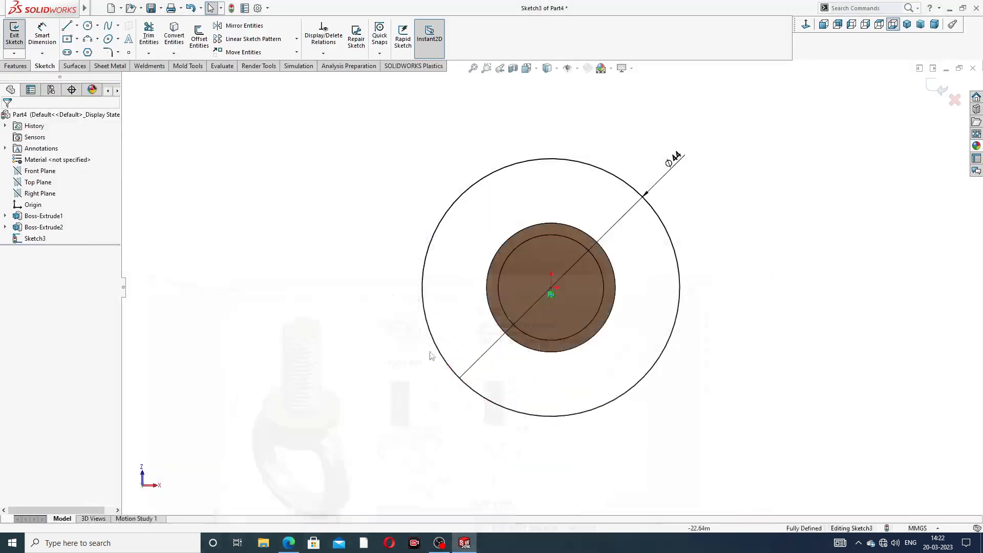
click(16, 65)
click(18, 36)
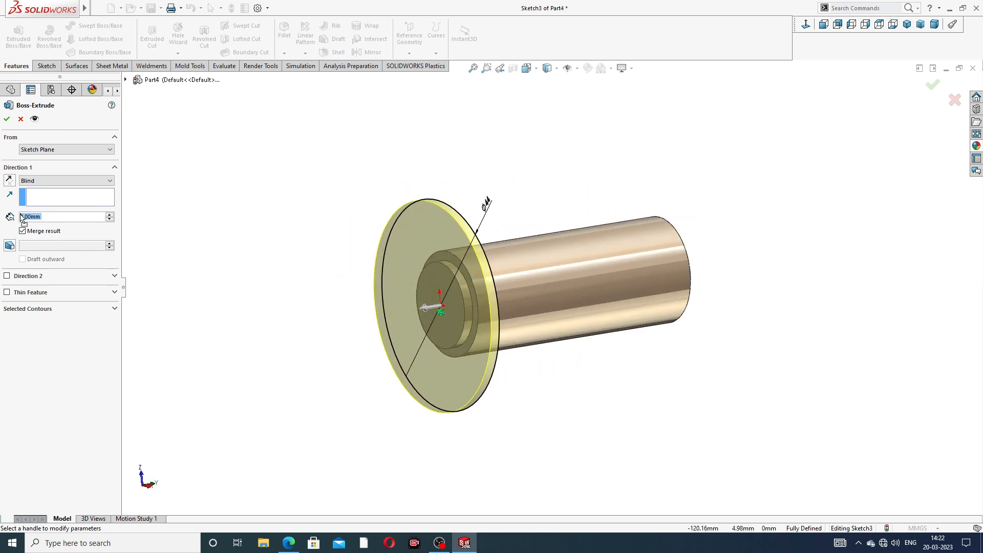
text(18)
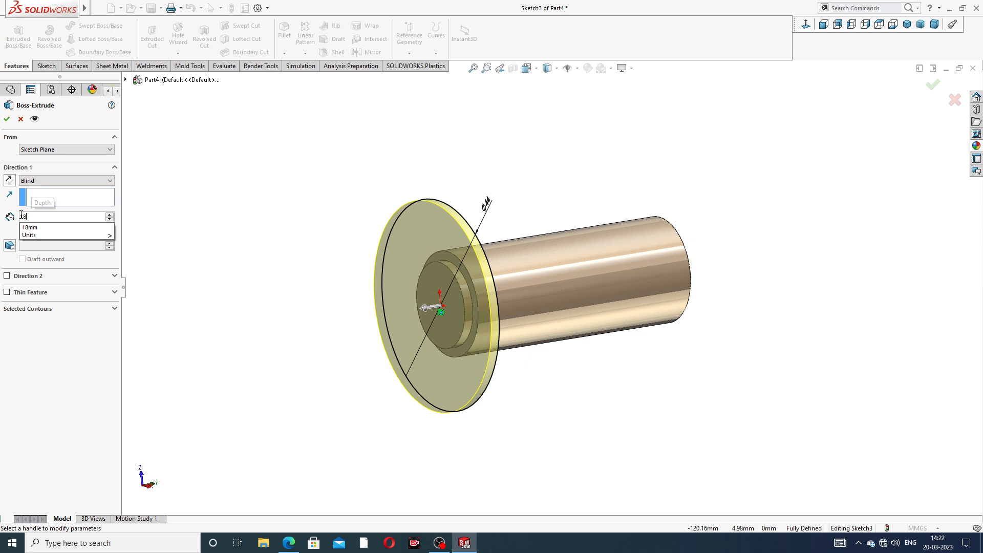
key(Return)
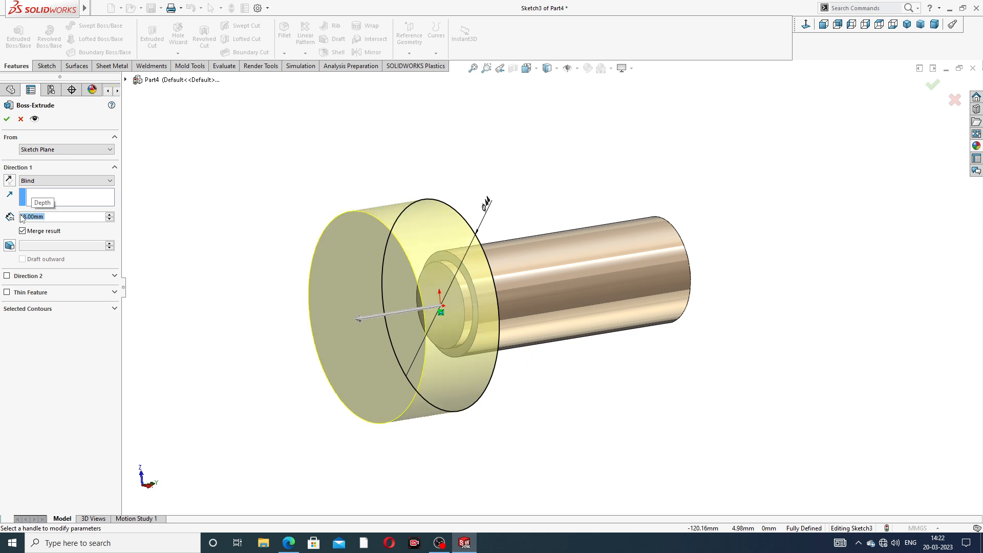
click(9, 245)
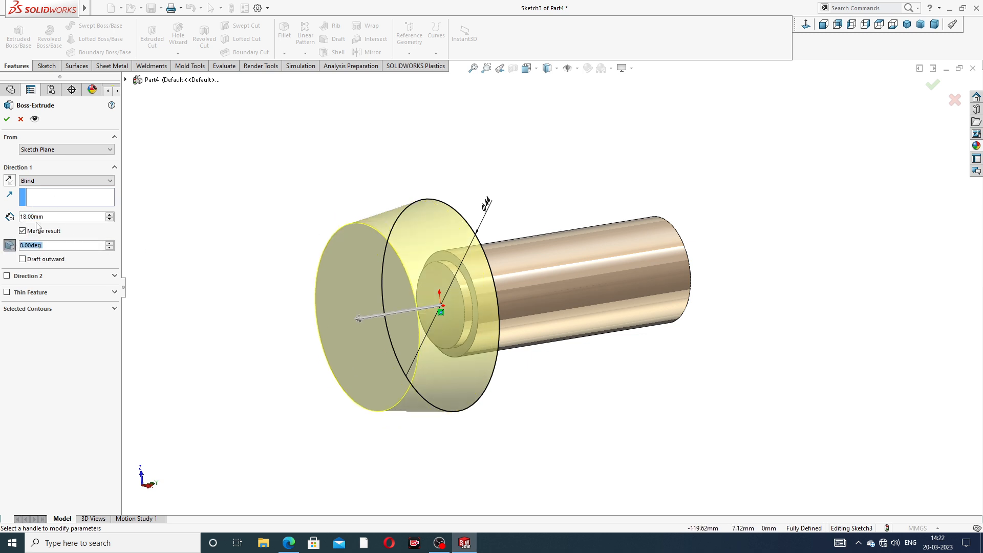
click(7, 120)
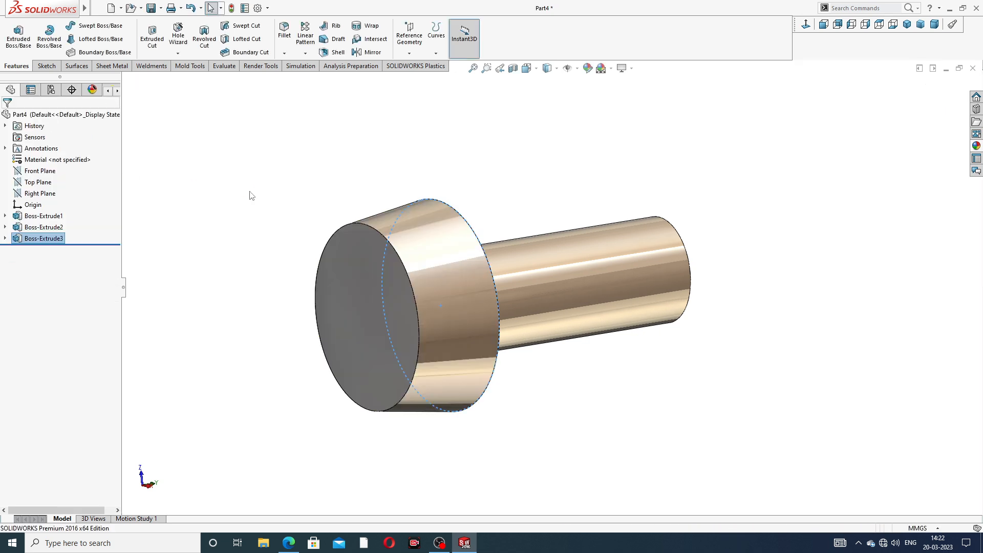
Check the drawing again and sketch a circle about 36 mm in radius on the Front Plane, centred about 40 mm straight below the origin.
key(z)
middle_drag(408, 265, 546, 305)
click(288, 543)
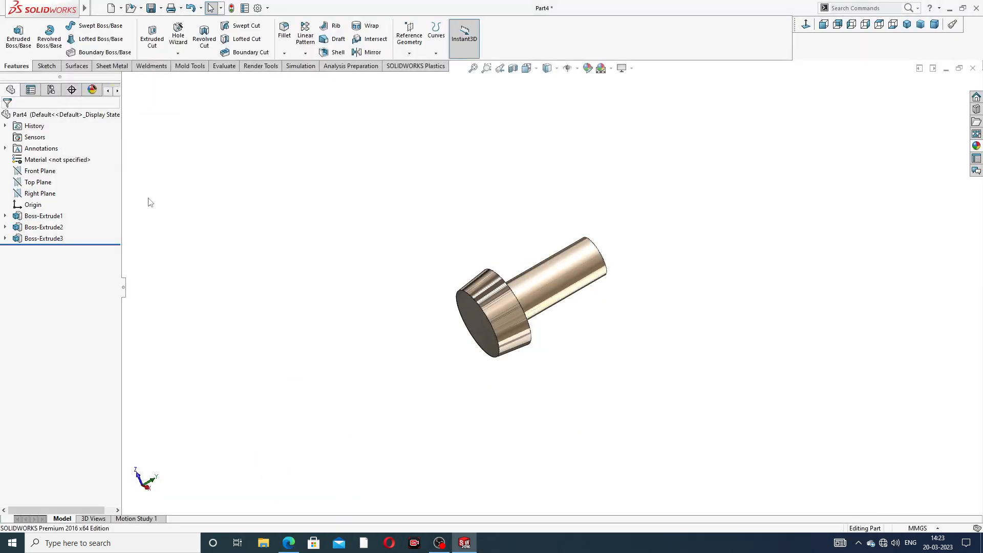
click(41, 171)
click(64, 162)
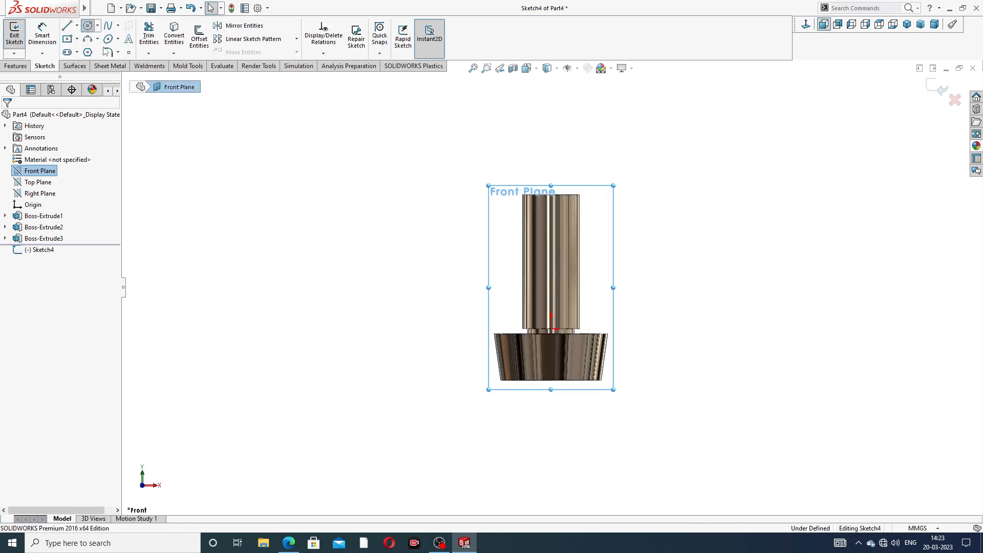
click(88, 26)
scroll(560, 405, down, 4)
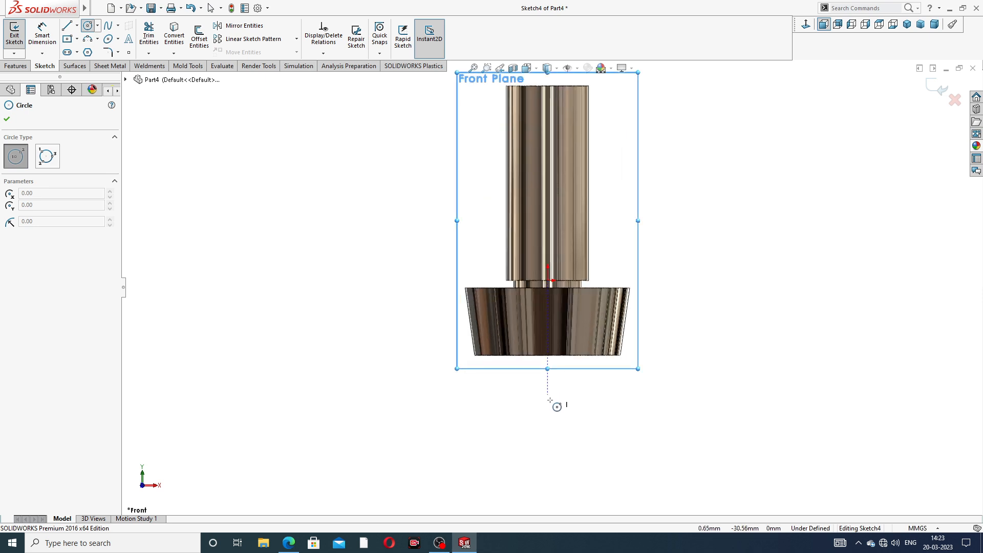
click(547, 430)
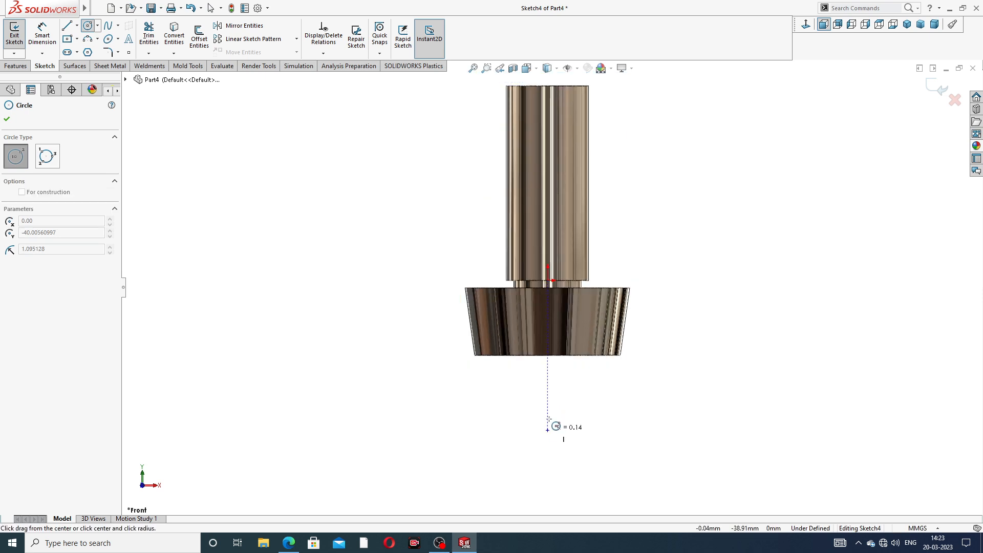
click(553, 296)
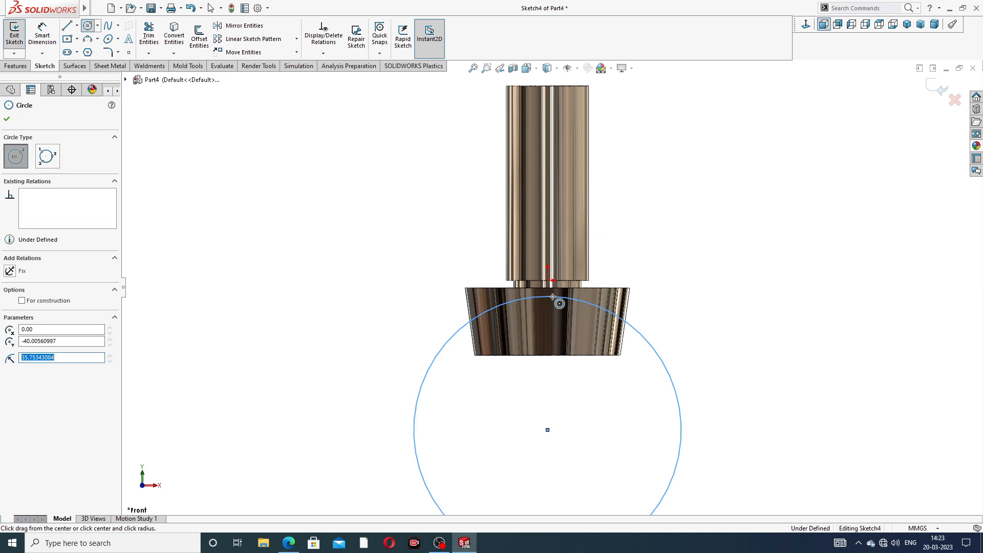
Sketch a second, concentric circle about 30 mm in radius inside the first to outline the ring.
click(548, 431)
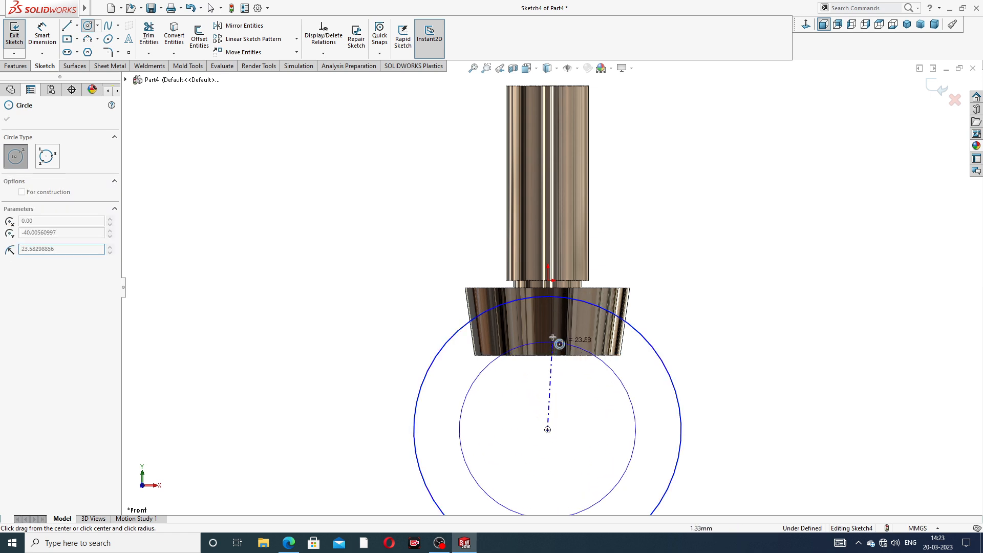
click(558, 321)
right_click(724, 156)
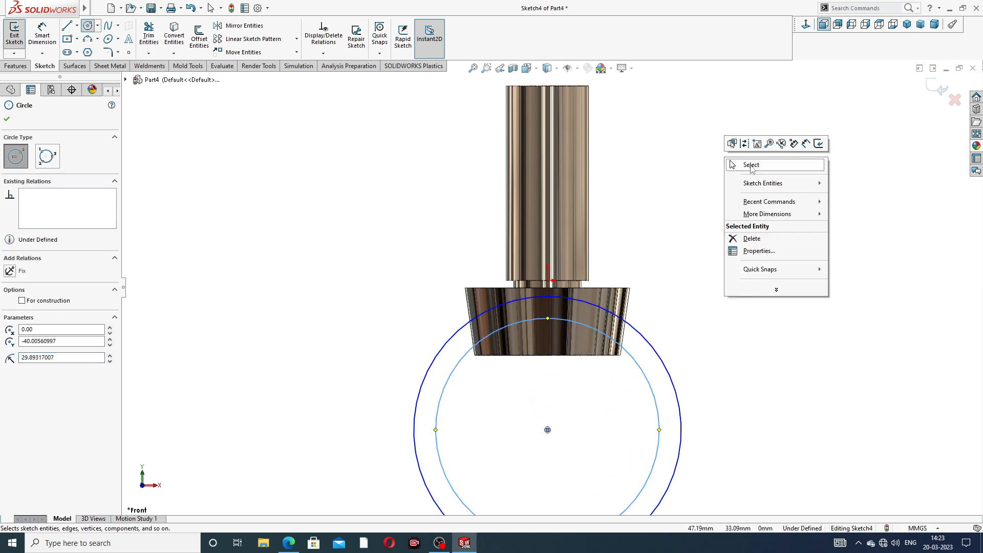
click(751, 168)
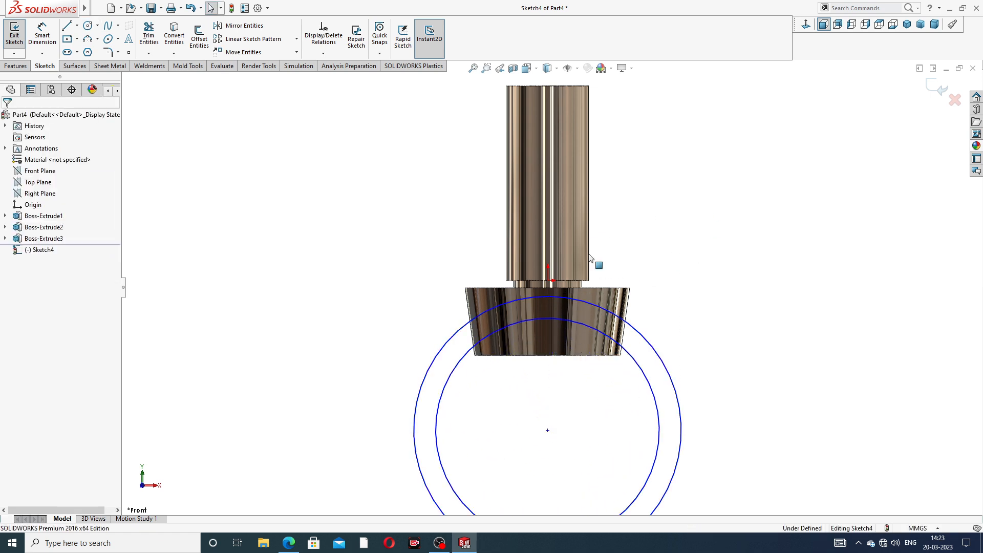
Add a vertical relation between the origin and the common centre of the two circles.
click(548, 281)
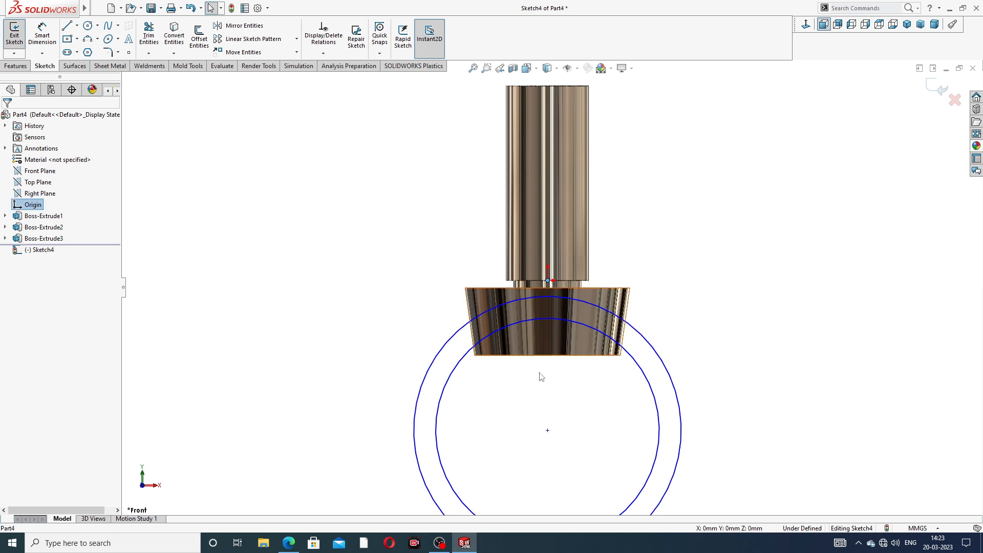
ctrl+click(548, 431)
click(588, 390)
click(679, 258)
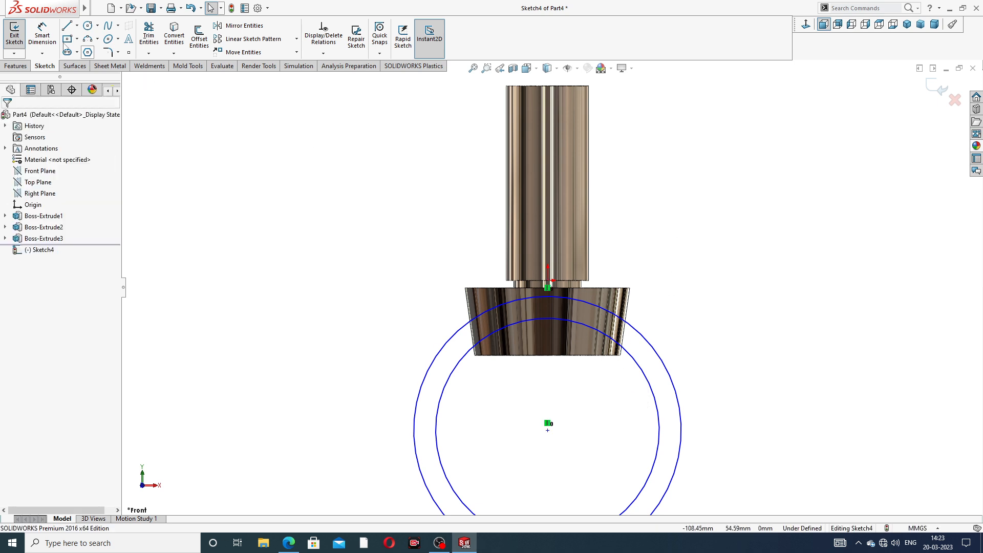
Dimension the outer ring circle with a diameter of 72 mm.
click(42, 35)
scroll(684, 386, up, 1)
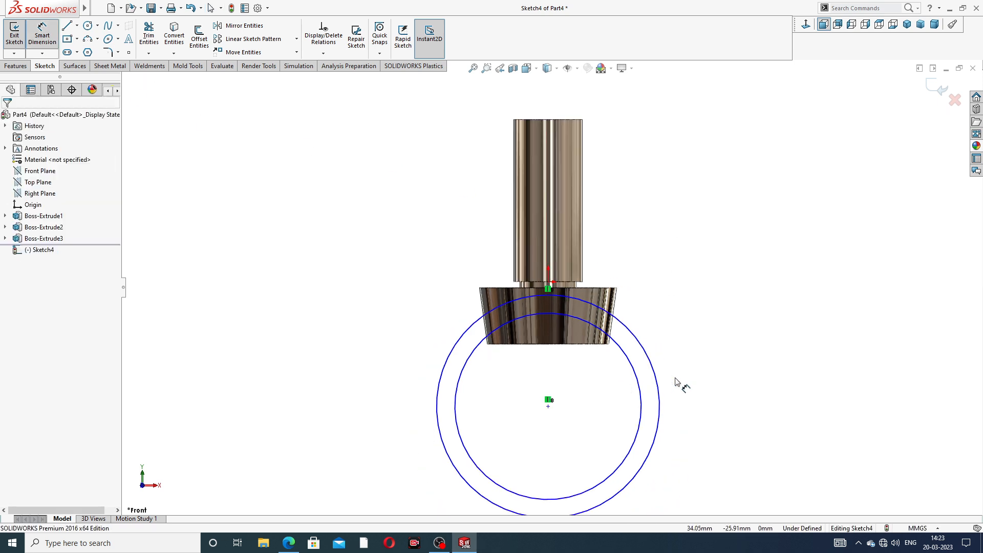
click(653, 367)
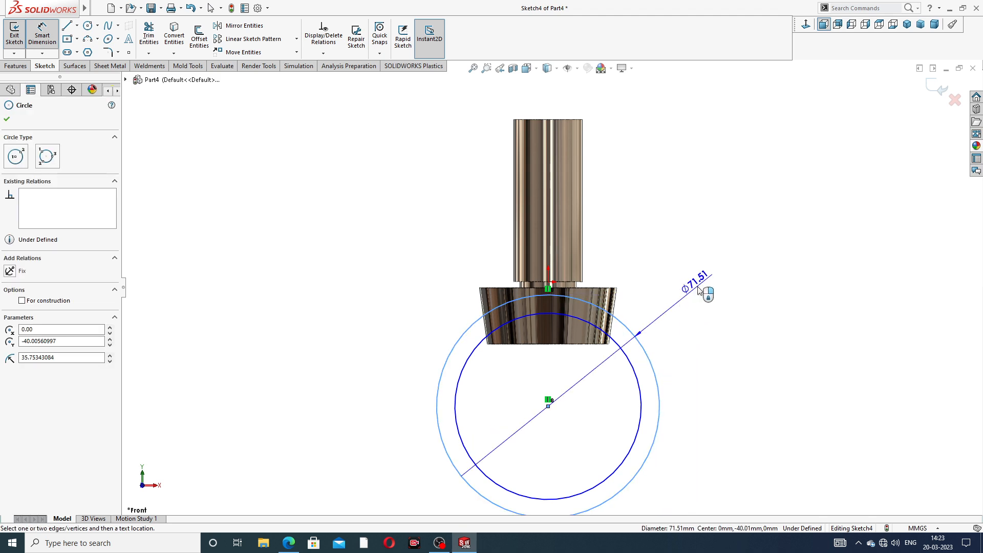
click(703, 292)
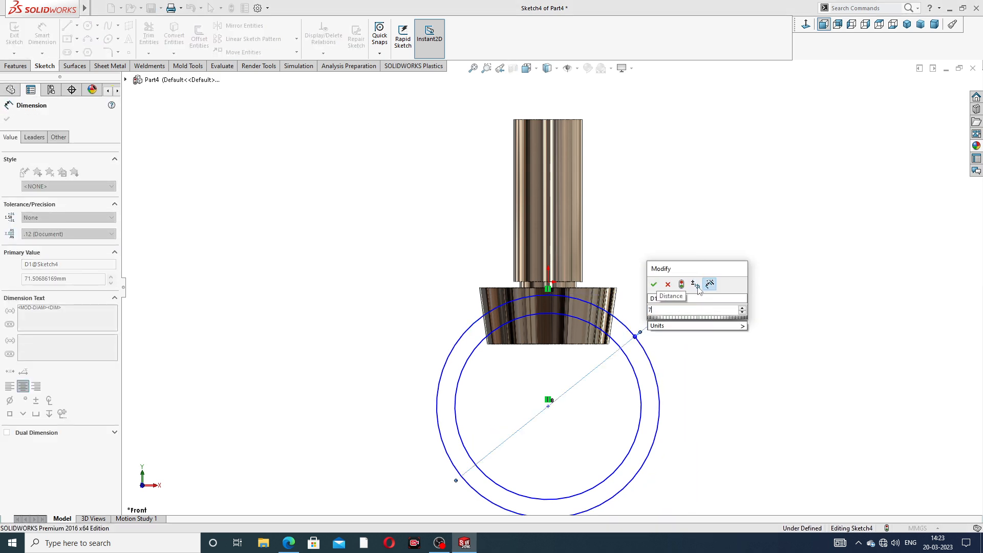
key(Return)
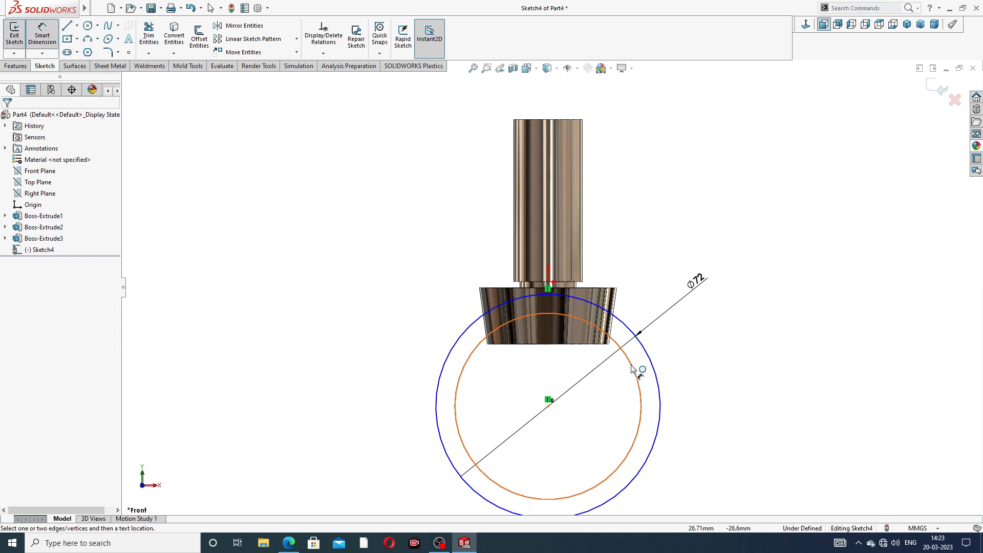
Dimension the inner ring circle with a diameter of 58 mm.
click(637, 372)
click(702, 316)
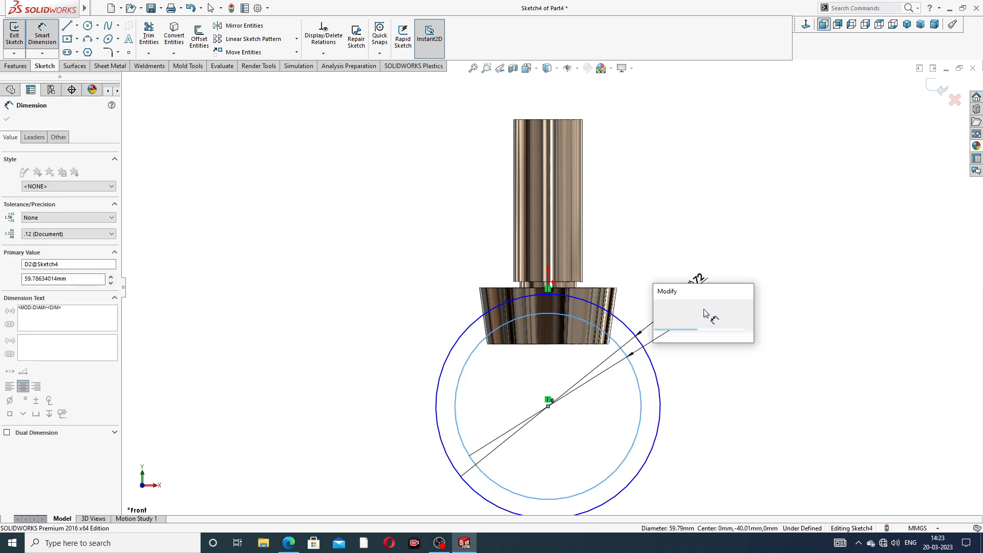
text(58)
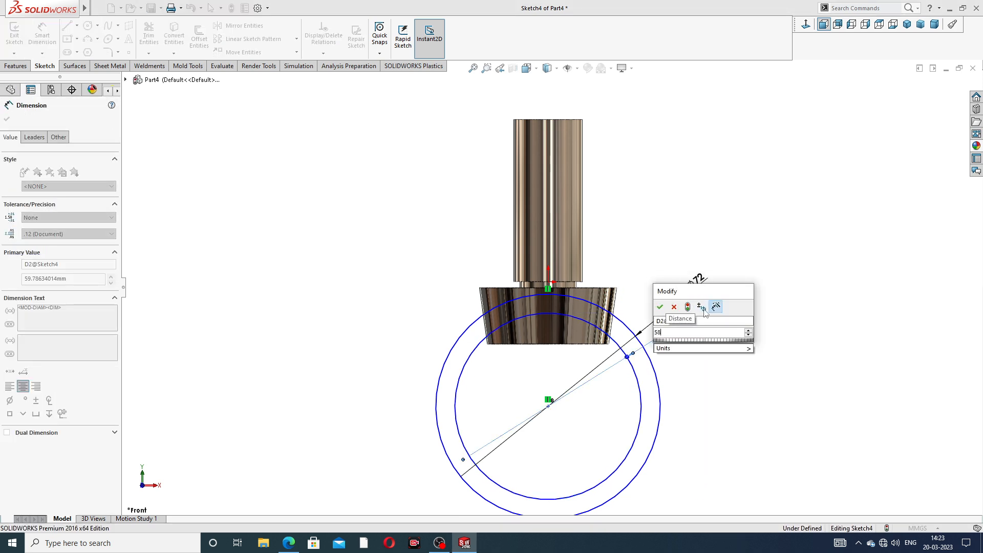
key(Return)
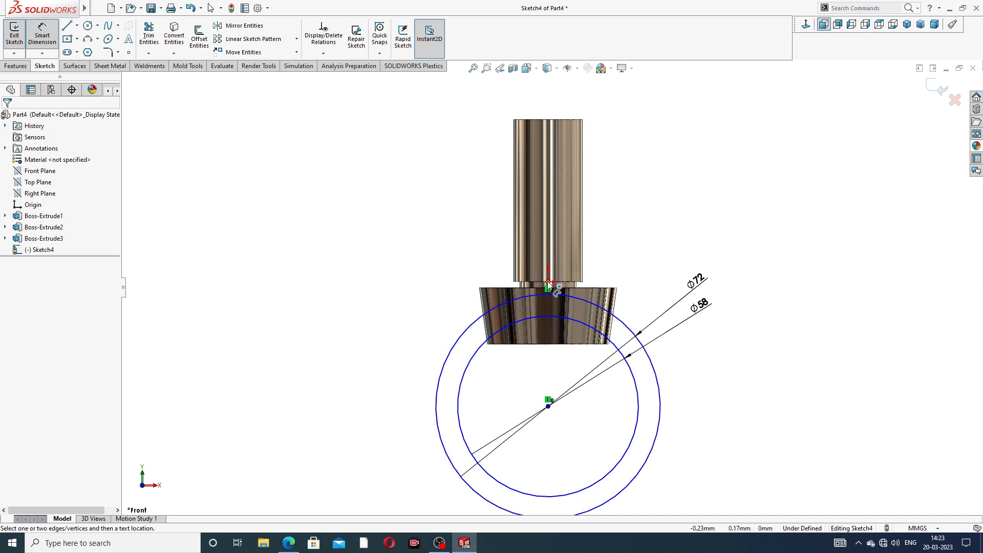
Dimension the vertical distance between the origin and the circles' common centre as 38 mm and leave the dimension tool.
click(548, 407)
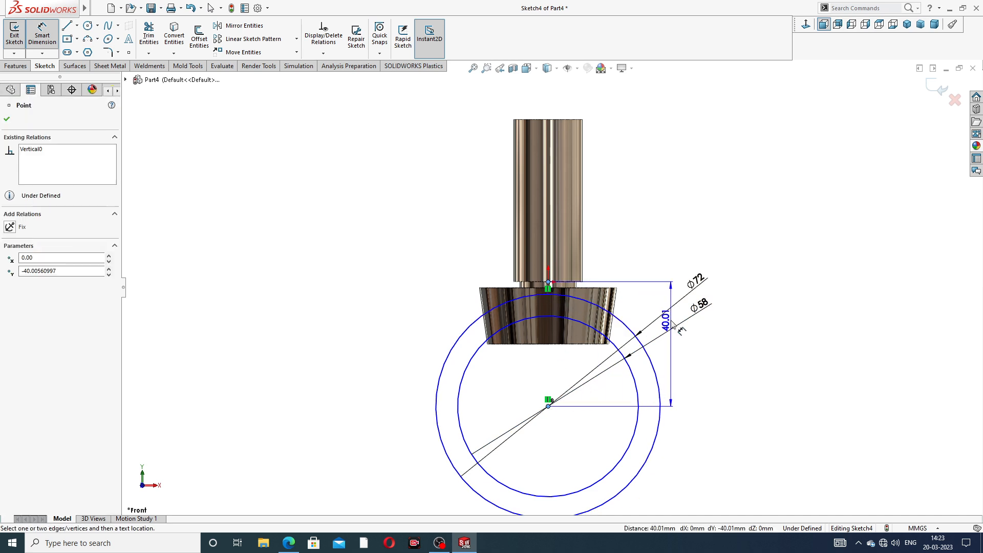
click(683, 344)
text(38)
key(Return)
click(671, 238)
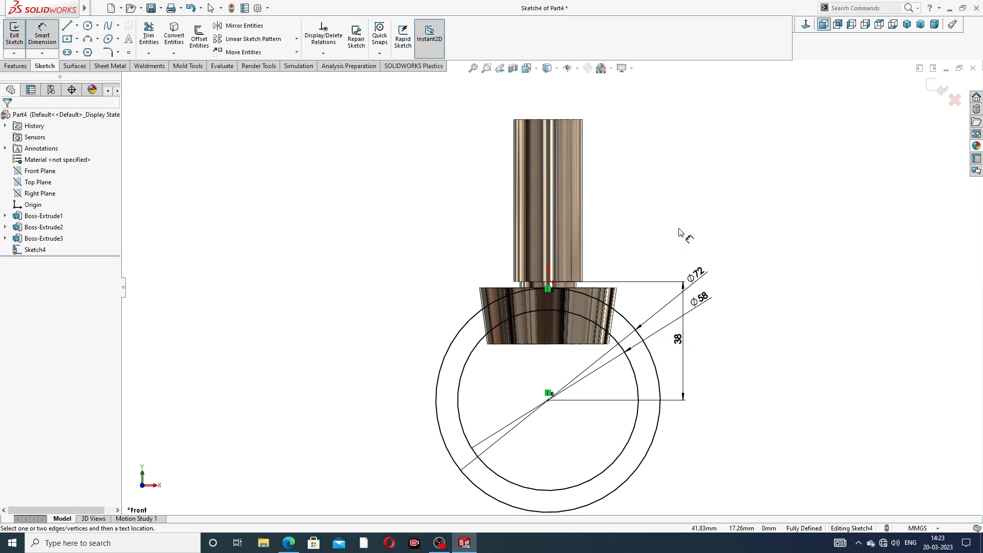
right_click(675, 212)
click(697, 153)
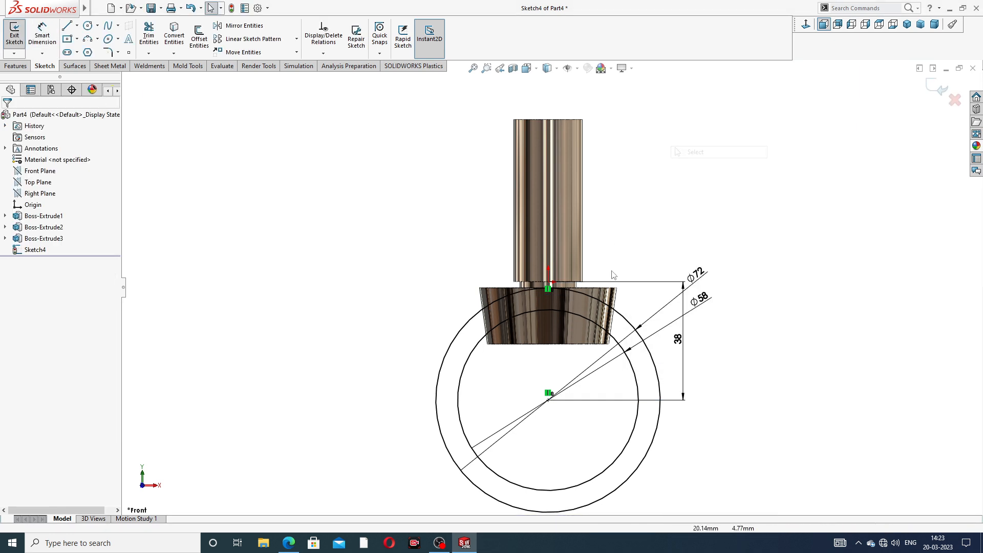
Check the reference drawing in the browser and extrude the ring sketch as a 16 mm mid-plane boss merged with the body.
scroll(548, 308, up, 3)
click(288, 543)
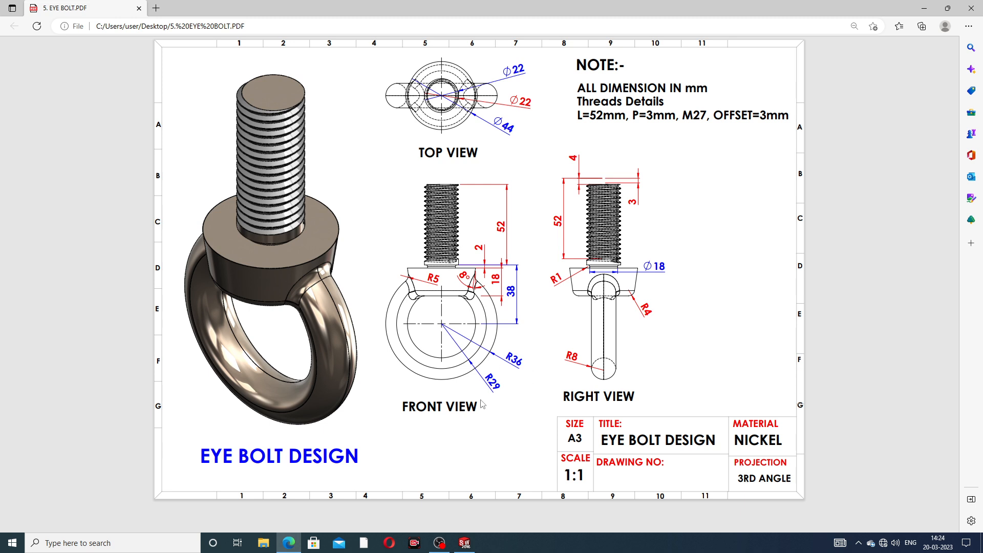
click(289, 543)
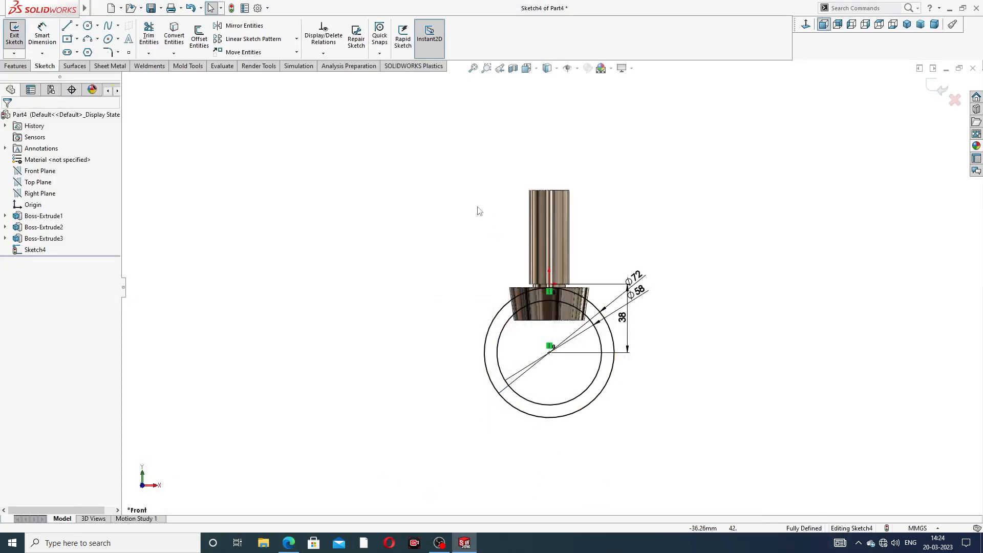
click(16, 65)
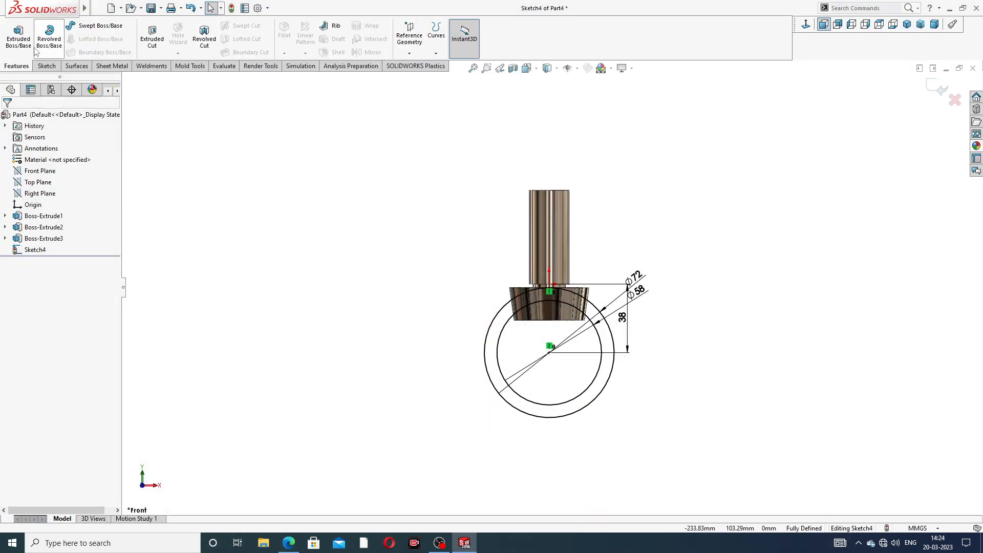
click(19, 42)
middle_drag(494, 300, 471, 305)
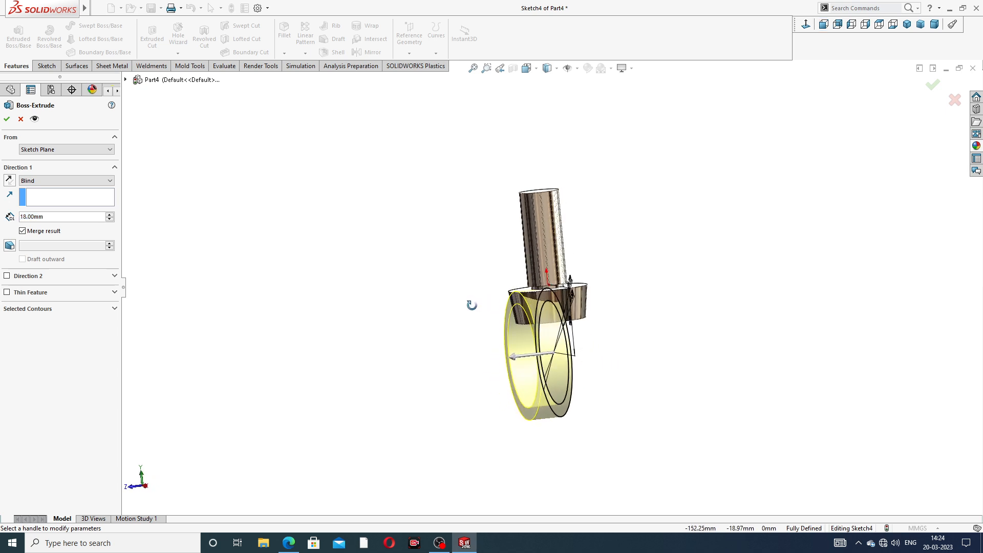
click(97, 183)
click(66, 231)
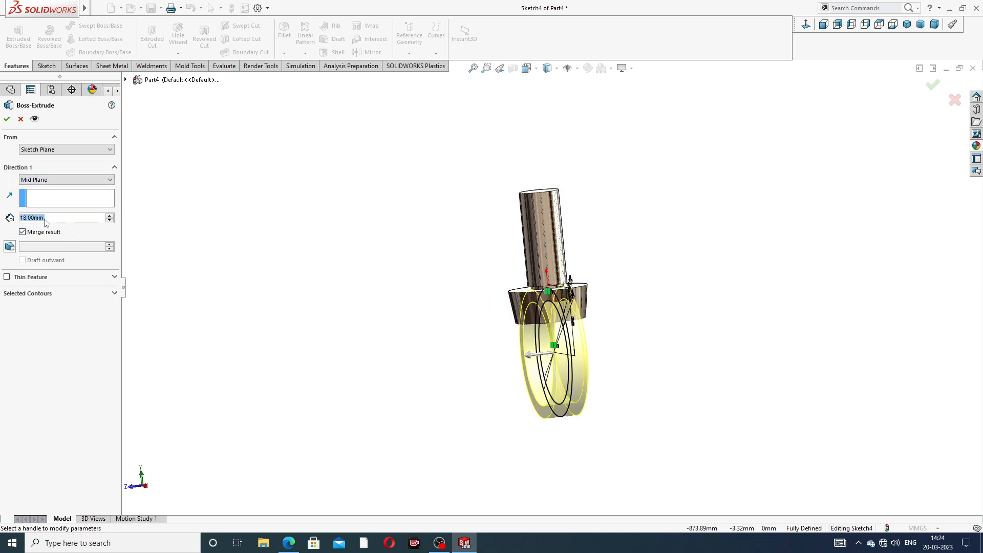
text(16)
key(Return)
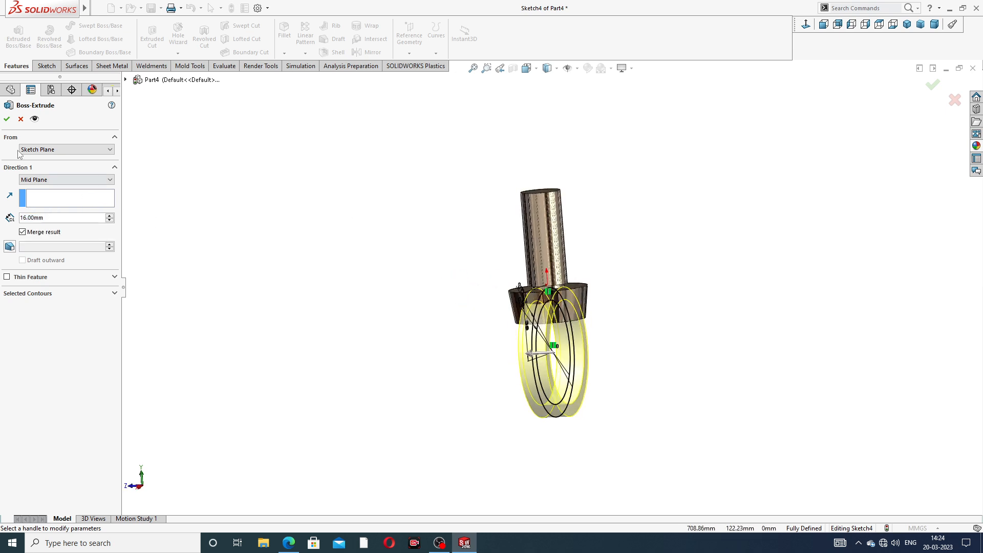
click(8, 121)
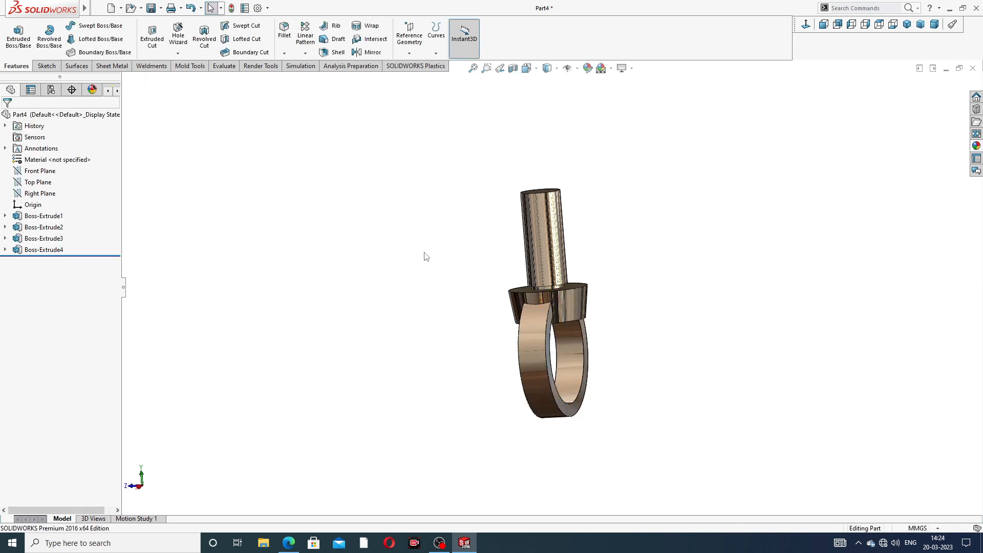
middle_drag(565, 275, 638, 318)
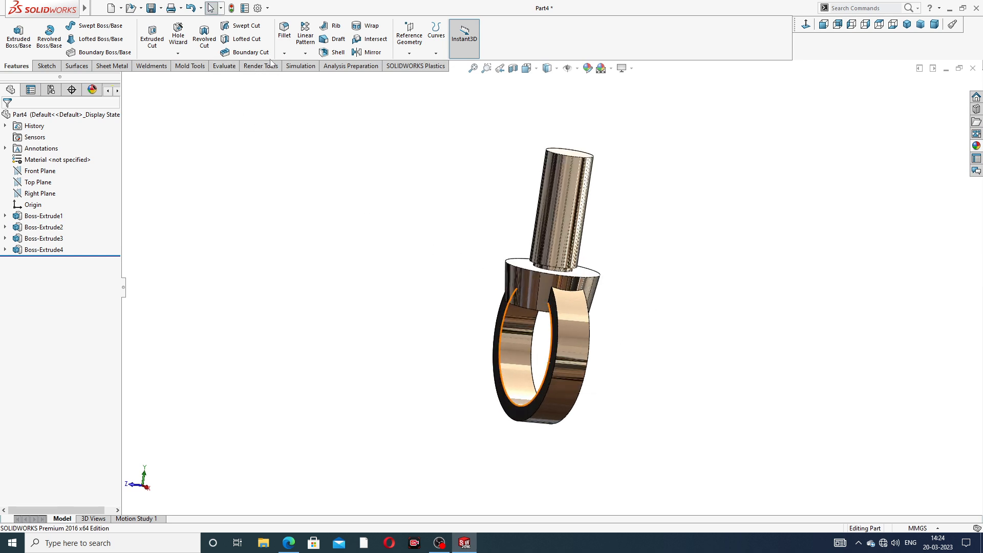
click(285, 31)
text(8)
key(Return)
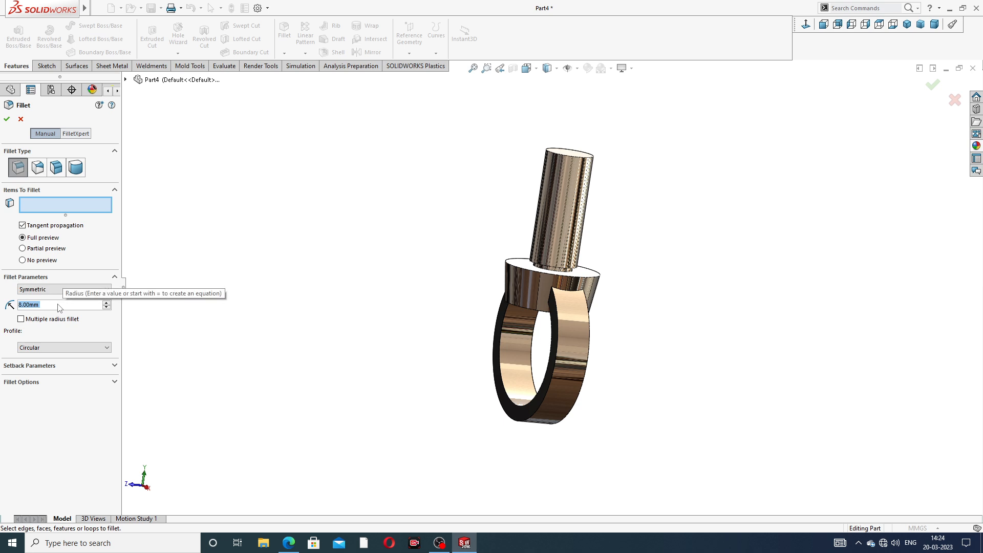
text(7)
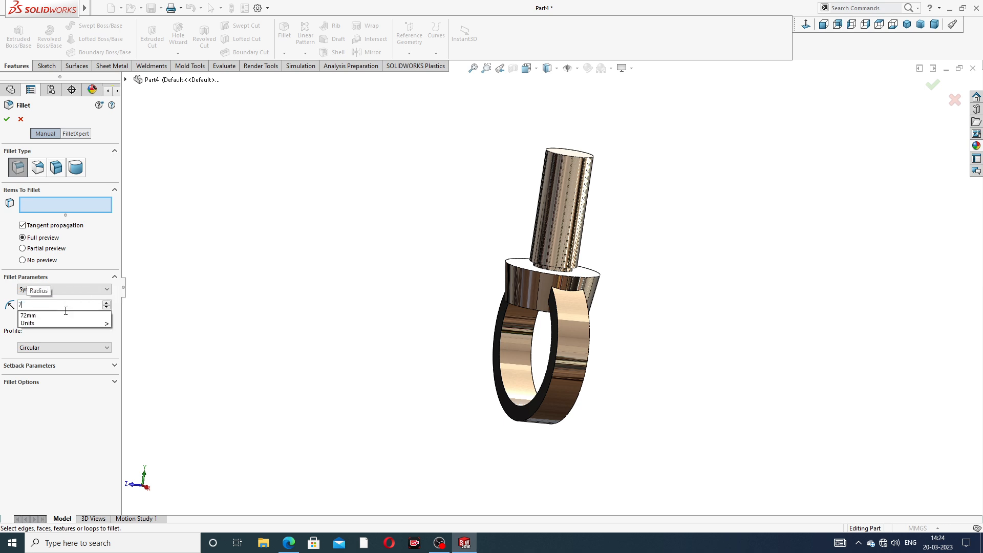
text(.5)
key(Return)
middle_drag(544, 336, 587, 330)
scroll(587, 330, down, 3)
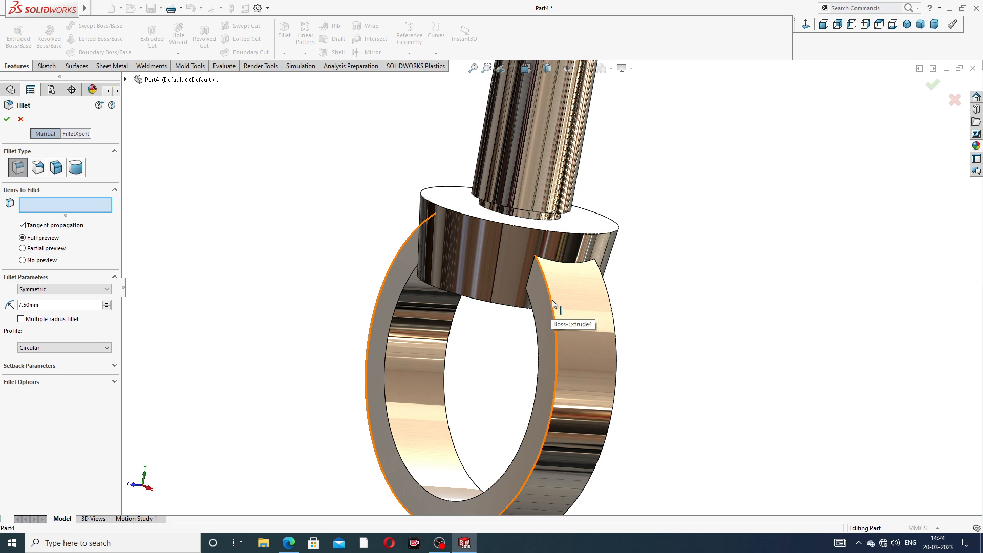
click(553, 304)
click(536, 329)
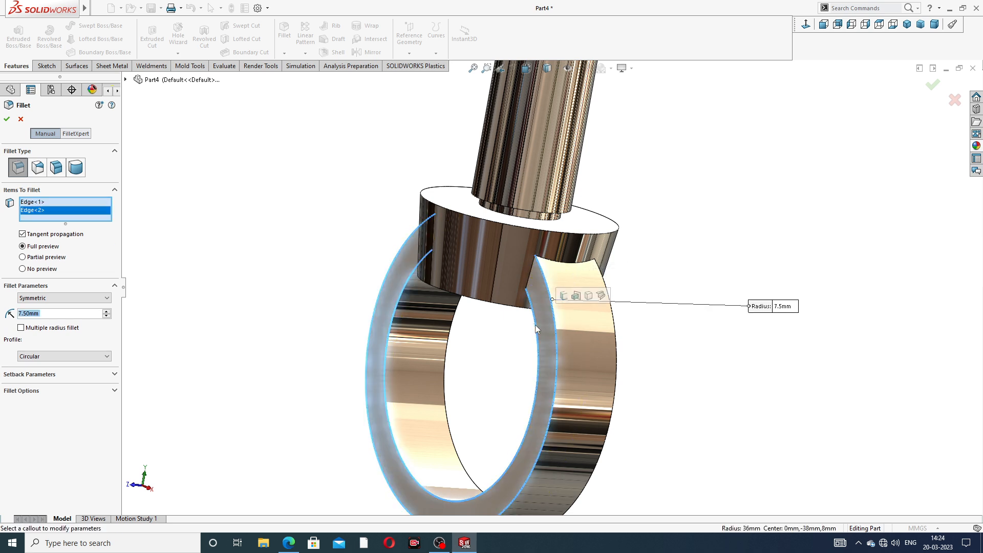
click(20, 119)
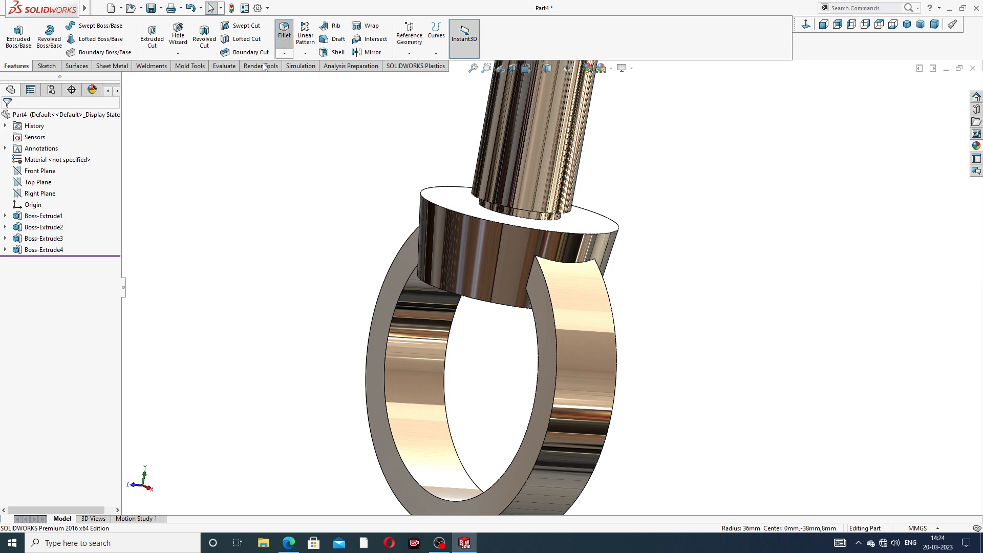
Fillet the four inner and outer circular edges on both sides of the ring with a 7 mm symmetric radius.
click(283, 41)
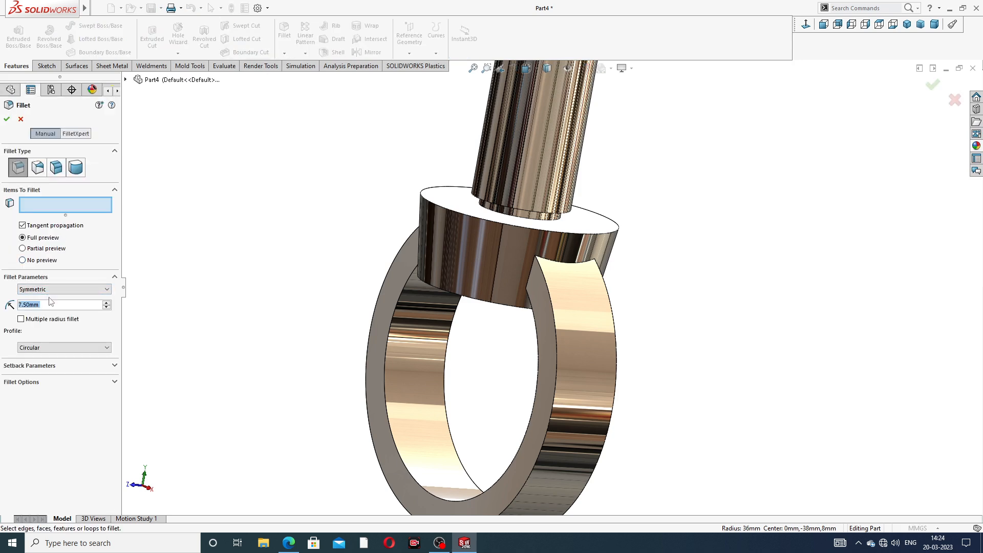
text(7)
key(Return)
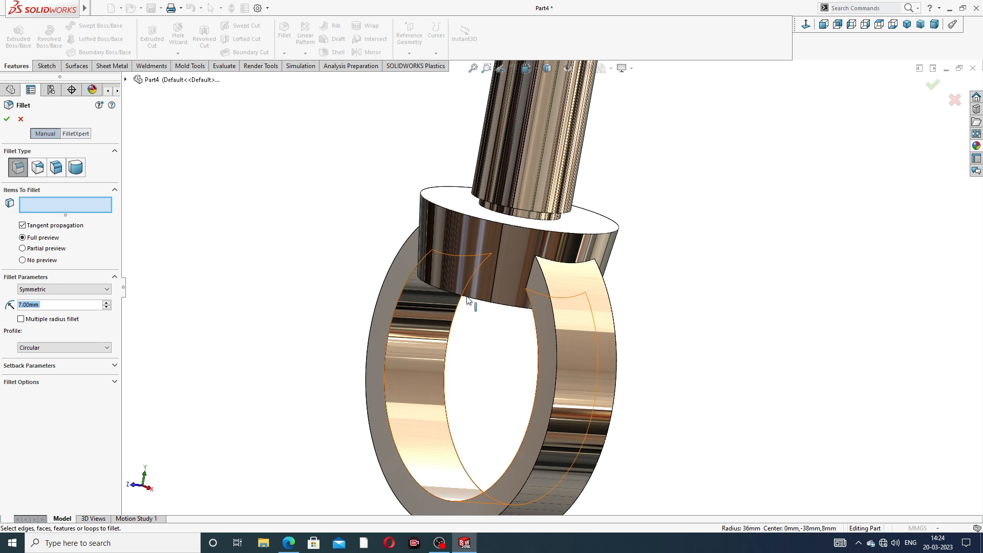
click(550, 302)
click(535, 326)
scroll(590, 327, up, 3)
middle_drag(609, 330, 529, 305)
click(581, 320)
scroll(530, 315, down, 3)
scroll(534, 311, down, 3)
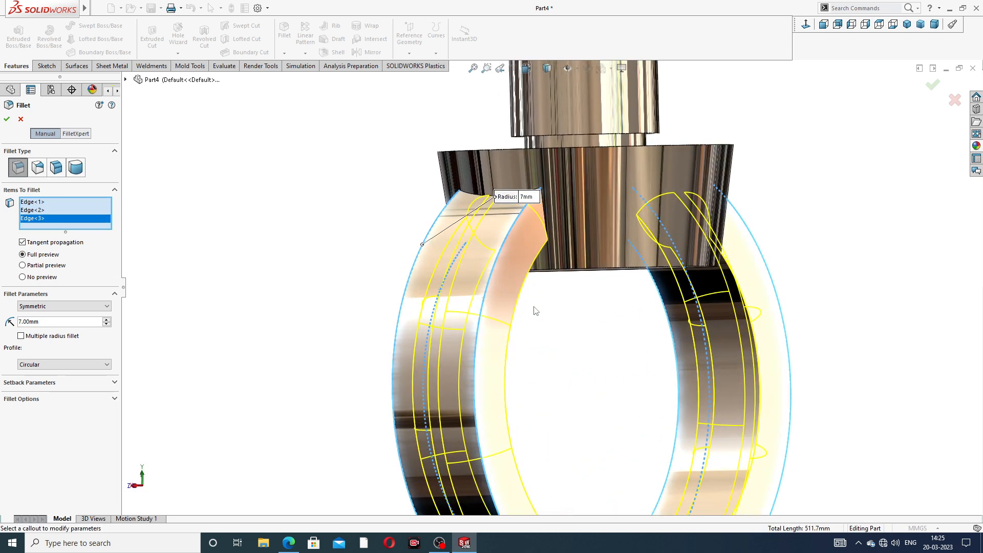
click(519, 309)
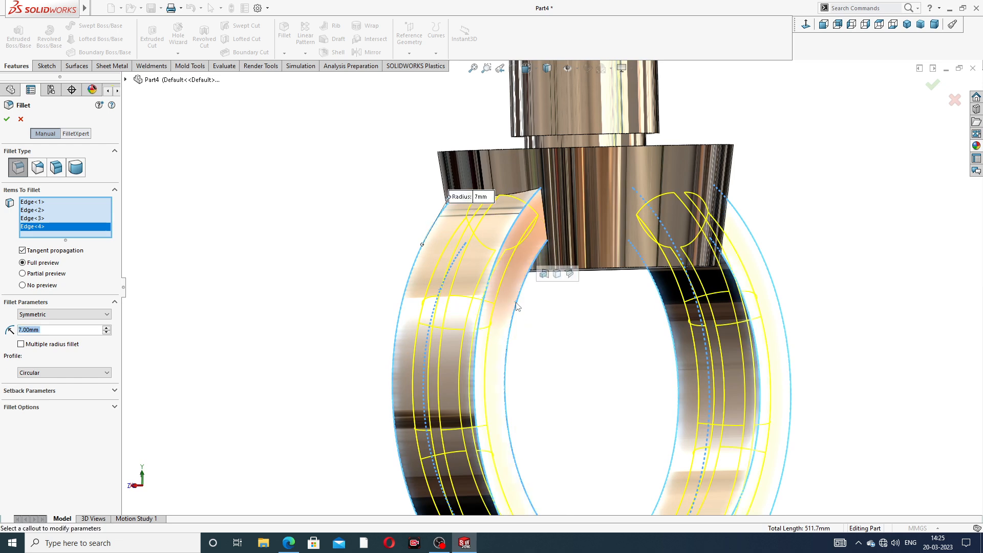
scroll(565, 312, up, 3)
click(933, 86)
Inspect the filleted ring from several angles and compare it with the front and right views of the reference drawing in the browser.
key(f)
middle_drag(760, 265, 658, 313)
scroll(604, 368, down, 2)
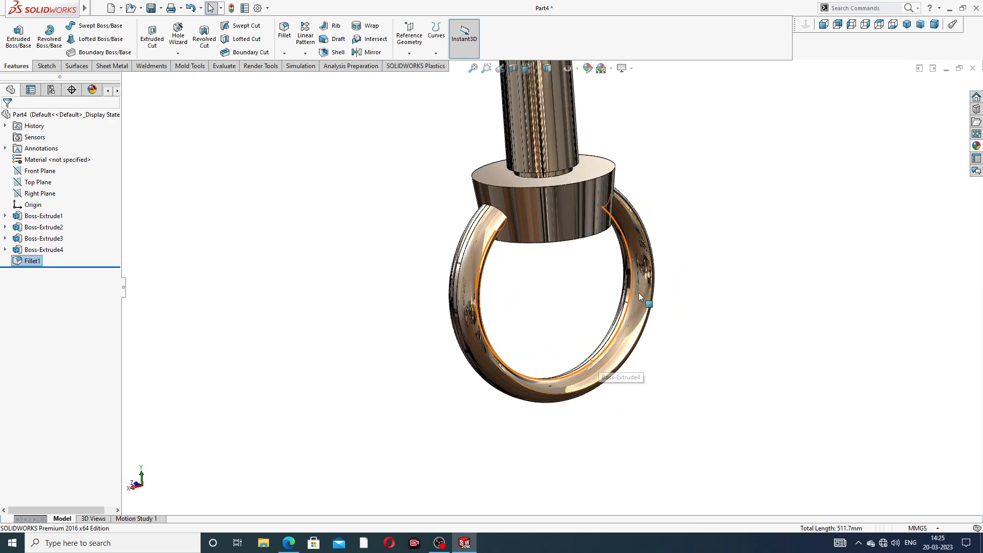
key(ctrl+4)
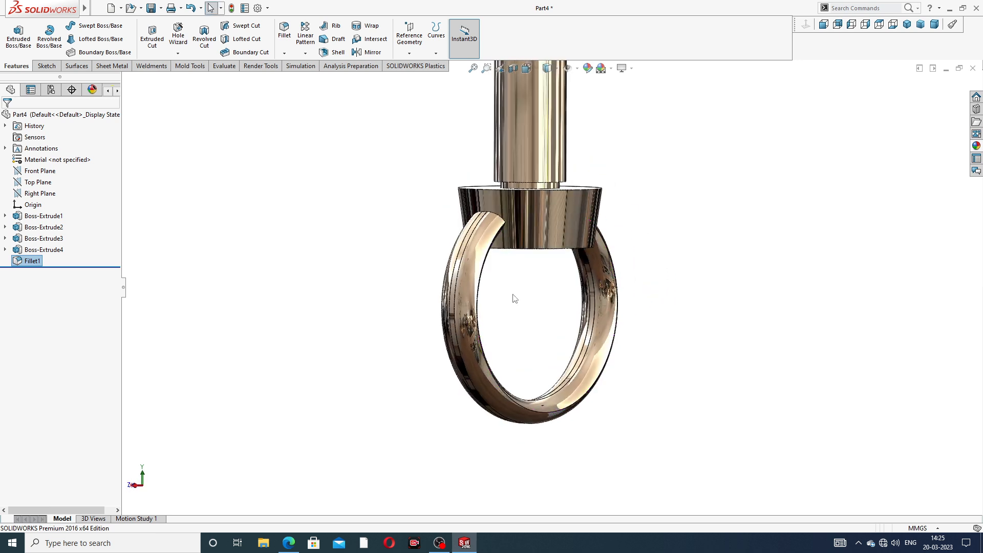
scroll(514, 296, up, 2)
mouse_move(516, 299)
middle_down()
mouse_move(505, 325)
mouse_move(507, 268)
mouse_move(507, 296)
middle_up()
click(289, 543)
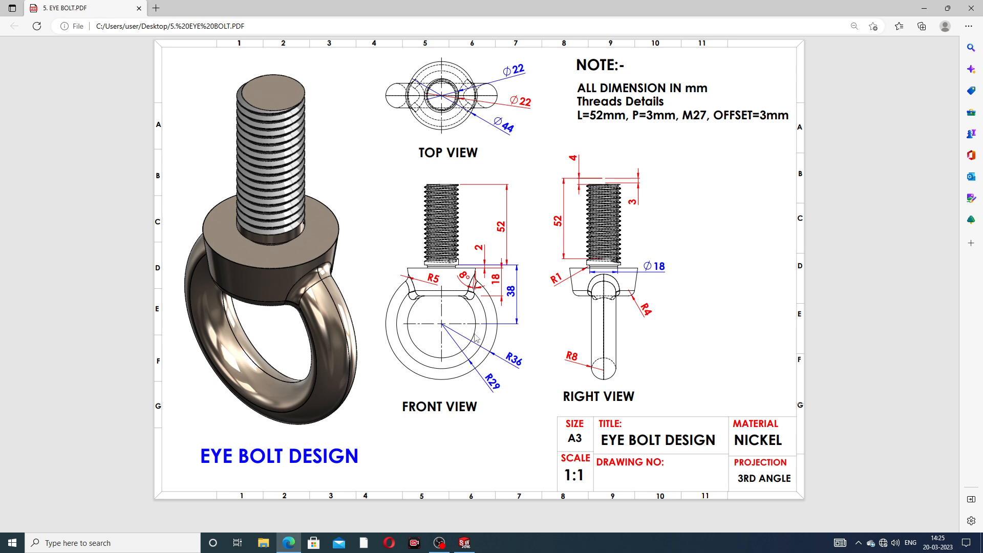
key(alt+Tab)
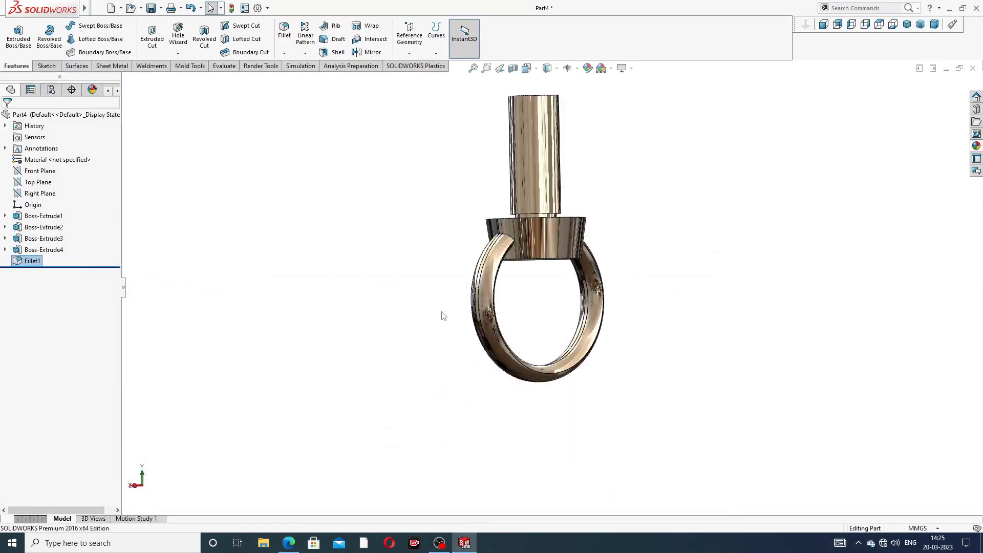
Edit the ring's sketch, set the inner circle's diameter to 32 mm, and exit the sketch to rebuild the ring.
click(5, 250)
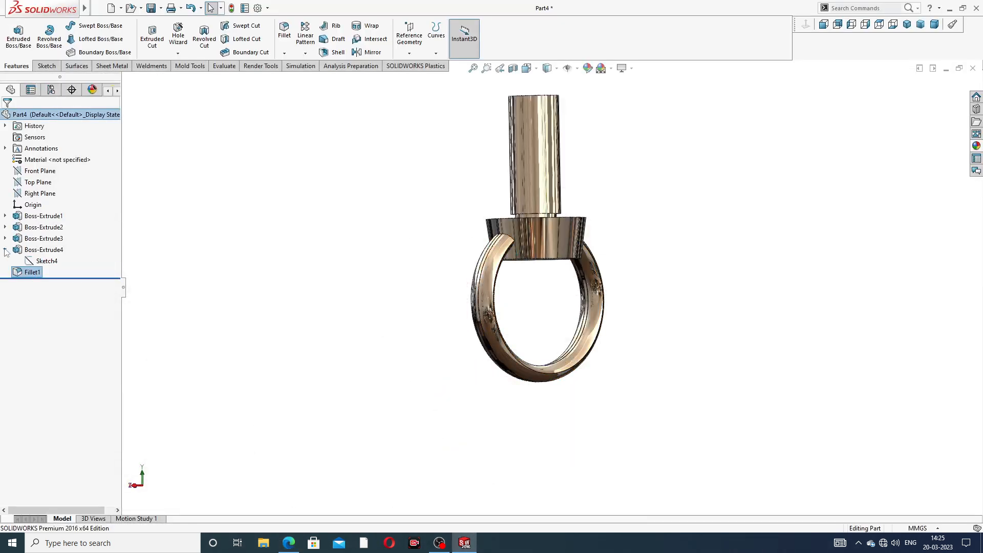
click(46, 260)
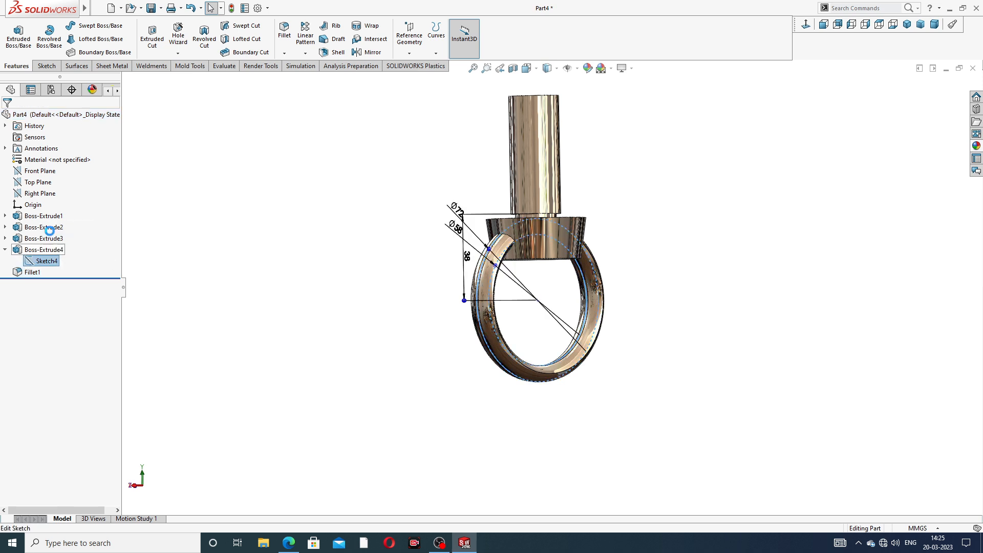
click(48, 231)
scroll(461, 246, down, 4)
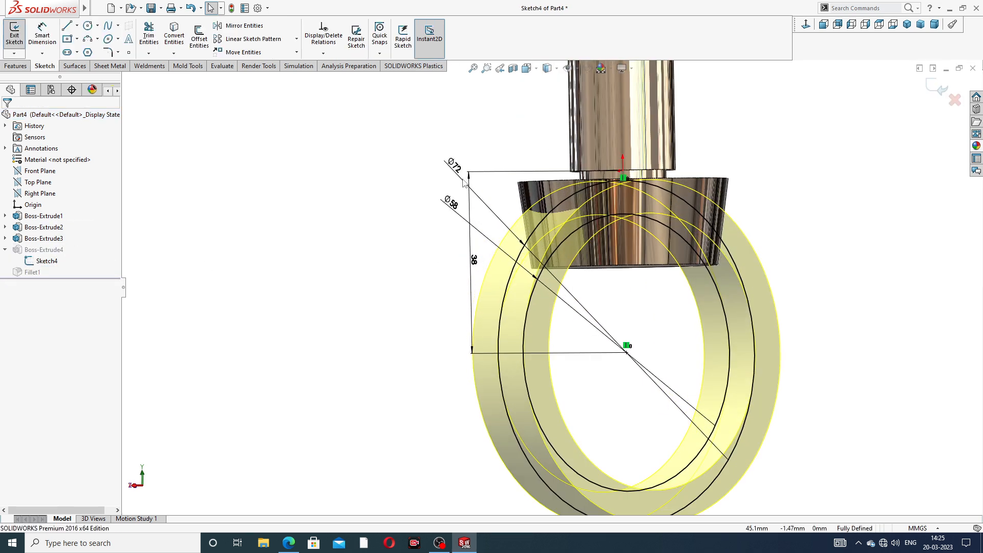
double_click(451, 204)
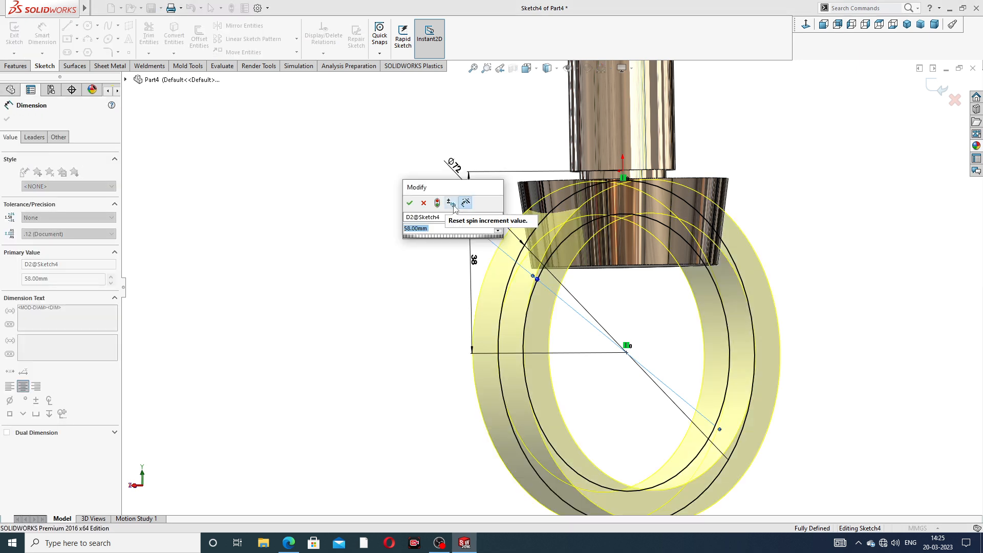
text(32)
key(Return)
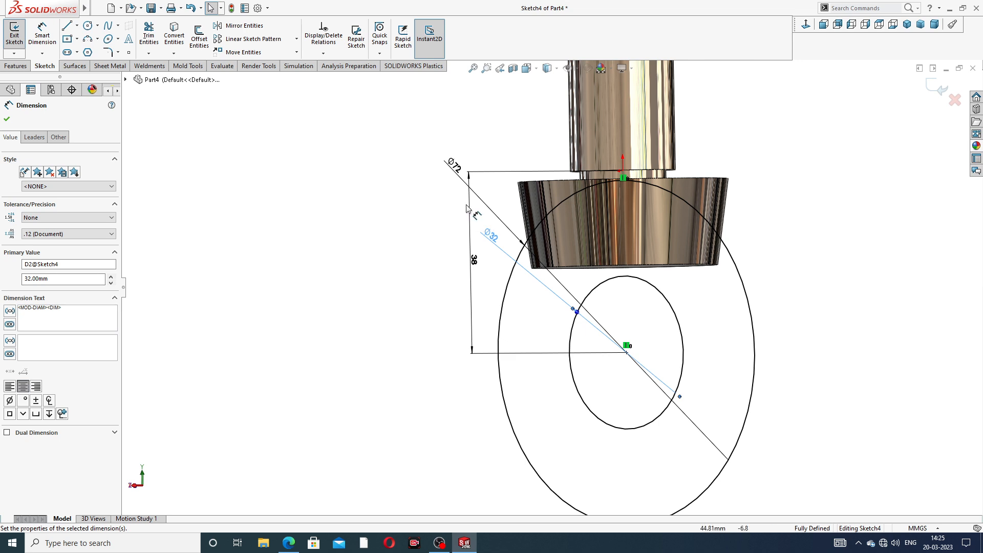
click(943, 91)
scroll(799, 189, up, 4)
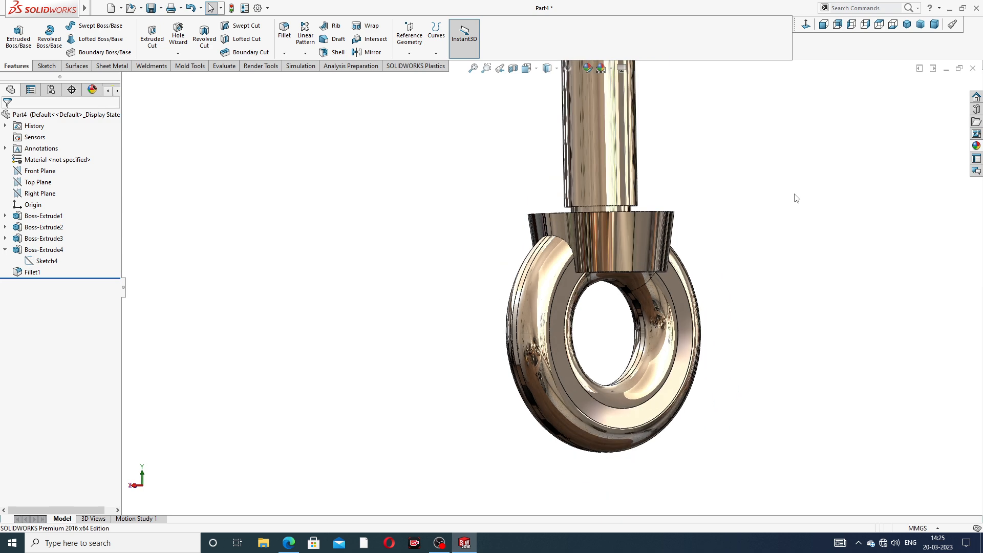
middle_drag(757, 241, 698, 261)
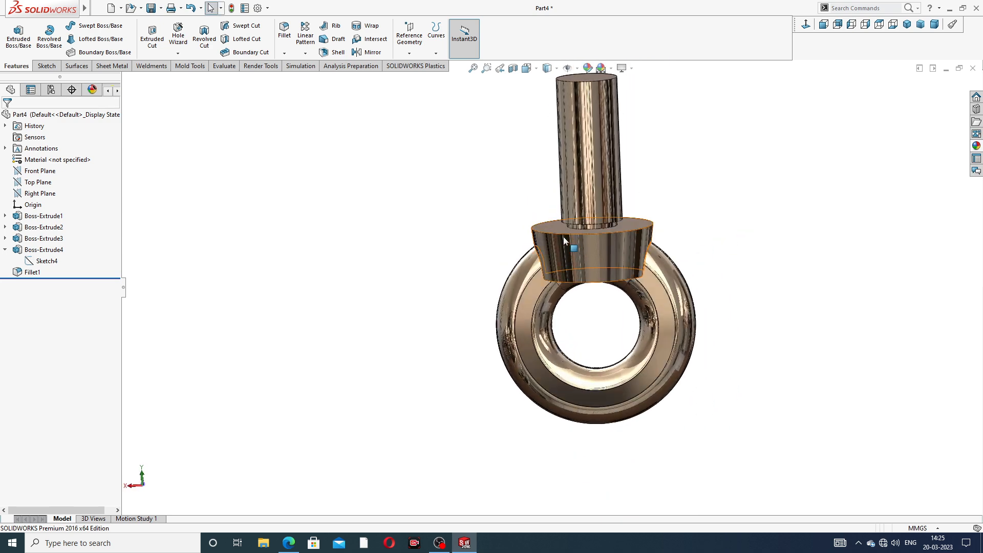
Reopen the ring's sketch, set the inner circle's diameter to 46 mm, and rebuild the model.
click(45, 262)
click(51, 239)
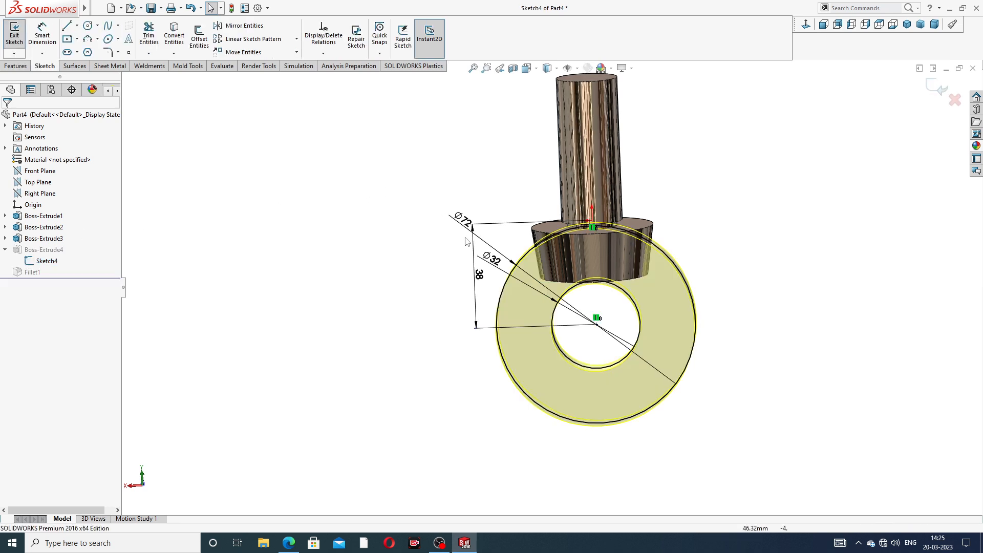
scroll(466, 241, down, 3)
double_click(509, 263)
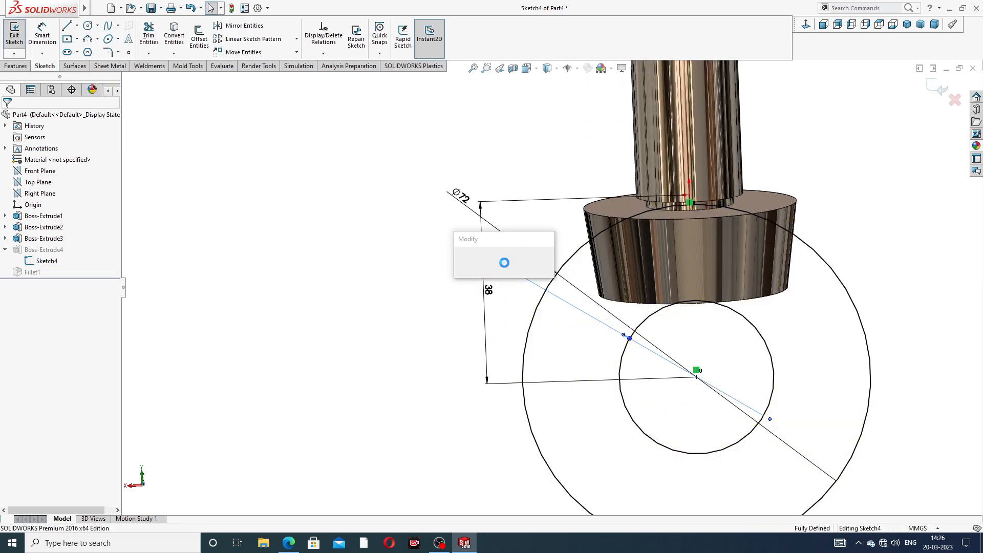
text(46)
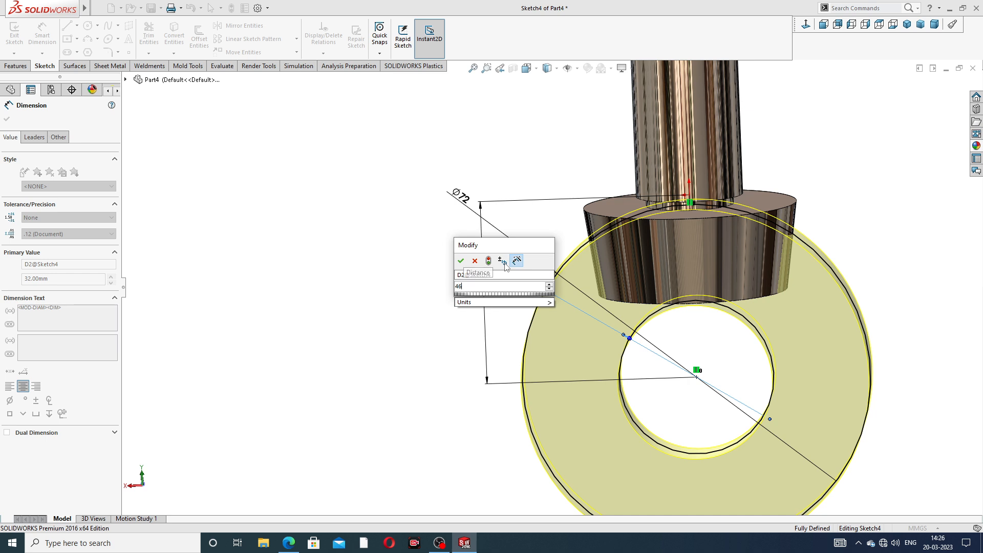
key(Return)
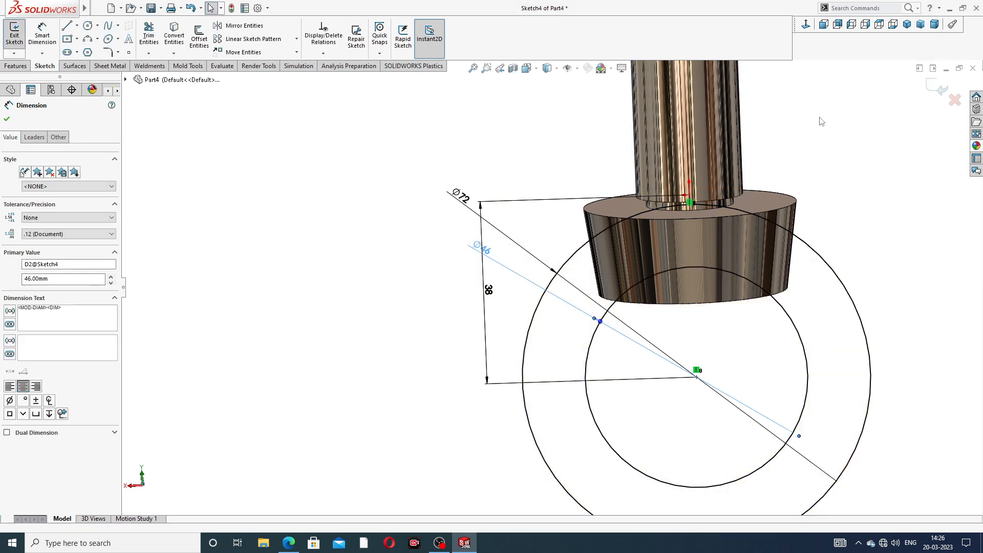
click(941, 89)
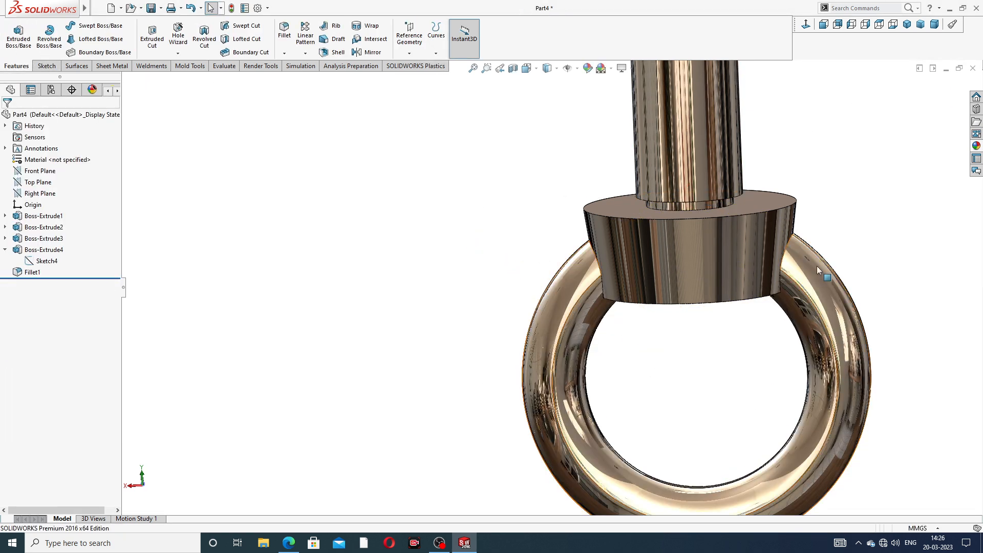
scroll(762, 275, up, 3)
middle_drag(761, 275, 830, 278)
middle_drag(745, 240, 632, 341)
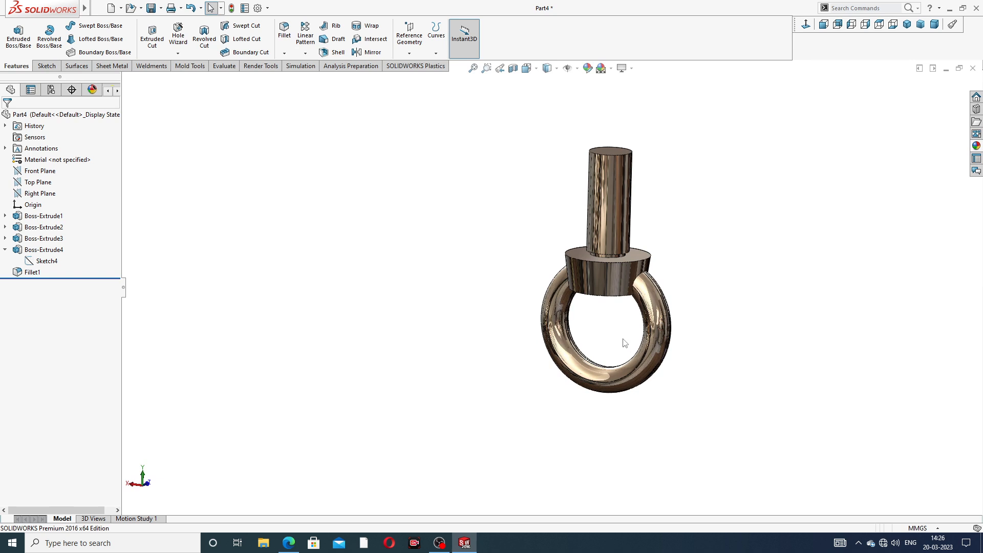
Edit the ring's sketch again, set the inner circle's diameter to 44 mm, and exit the sketch.
scroll(632, 341, down, 2)
click(47, 261)
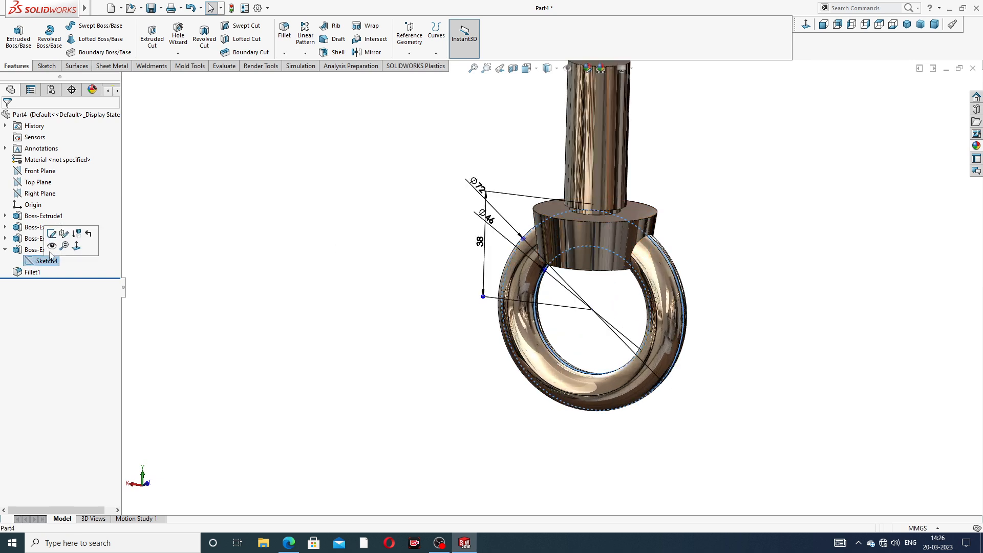
click(55, 240)
scroll(478, 217, down, 2)
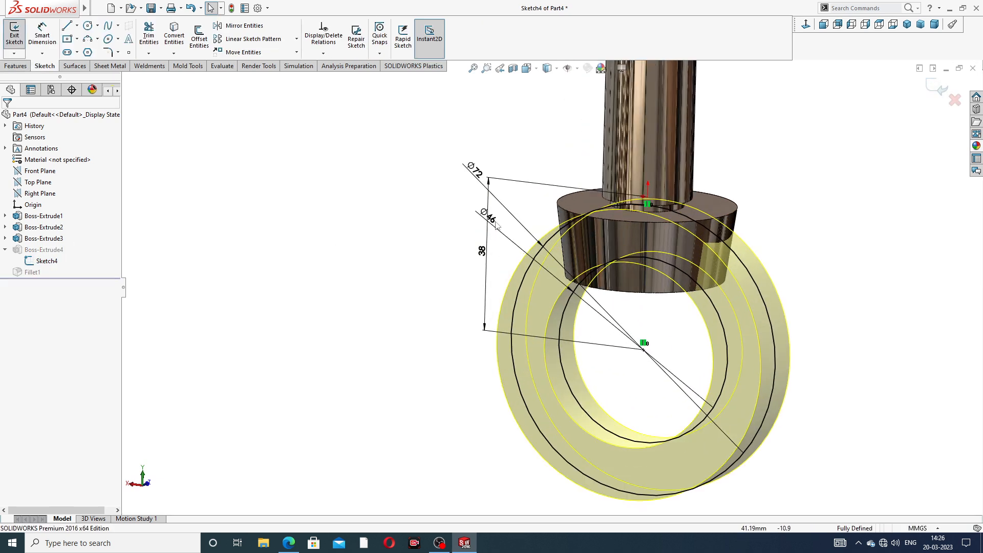
double_click(493, 220)
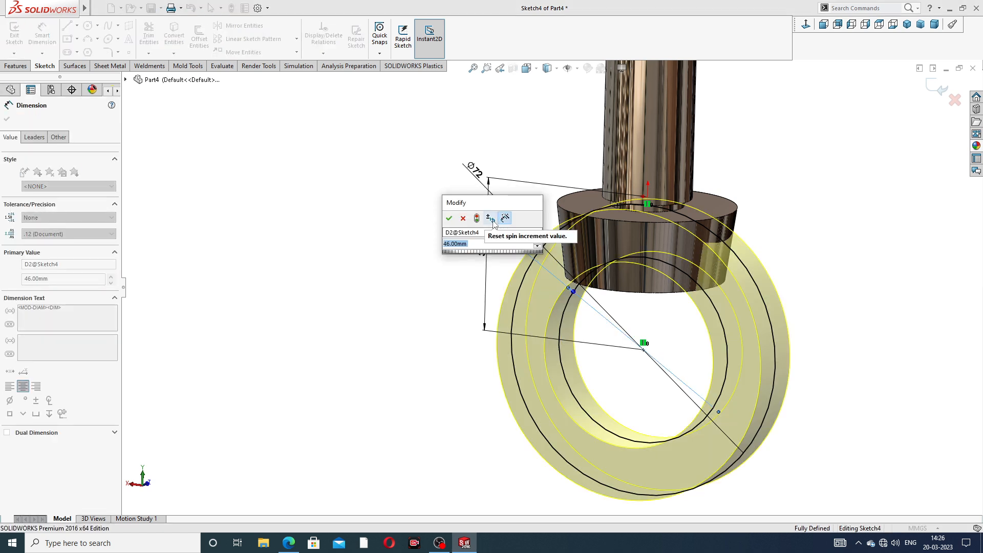
text(44)
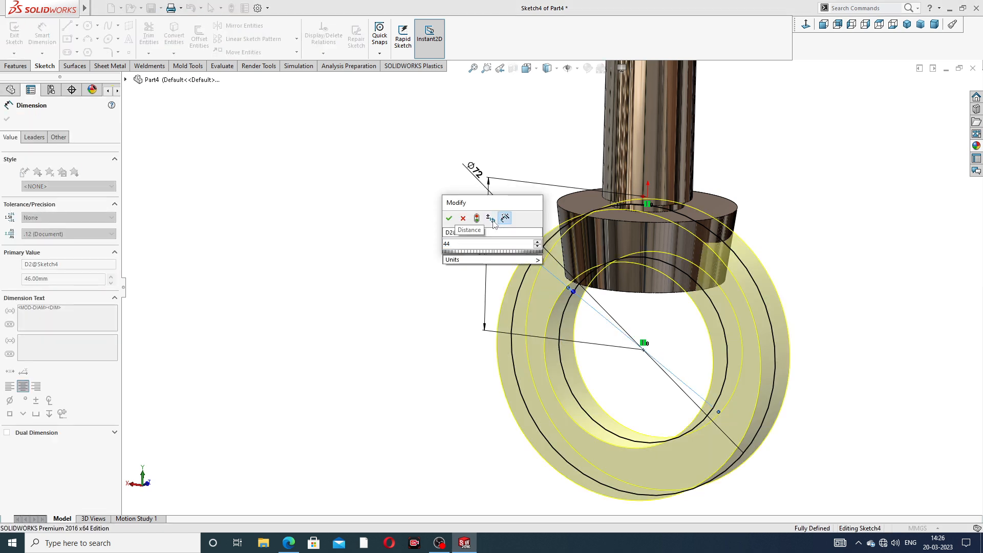
key(Return)
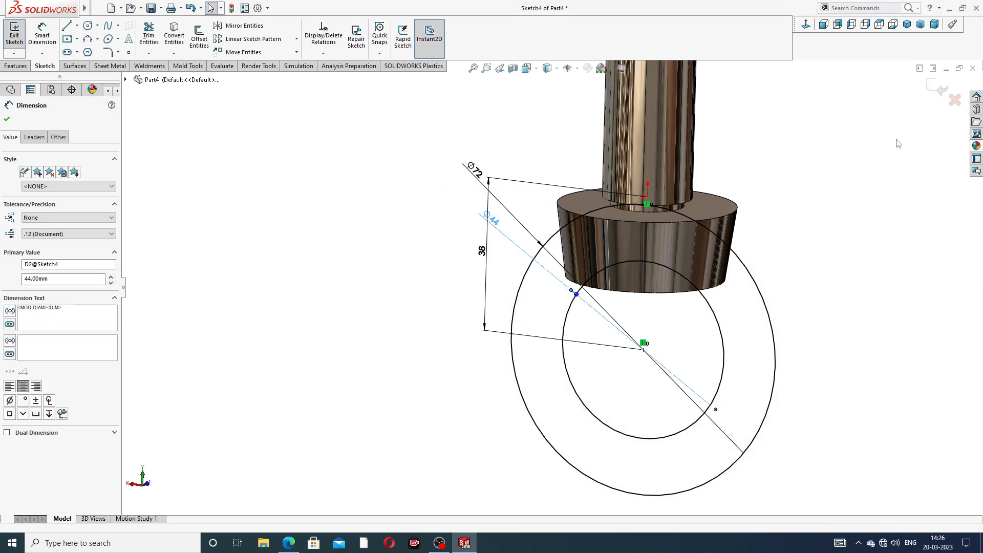
click(939, 88)
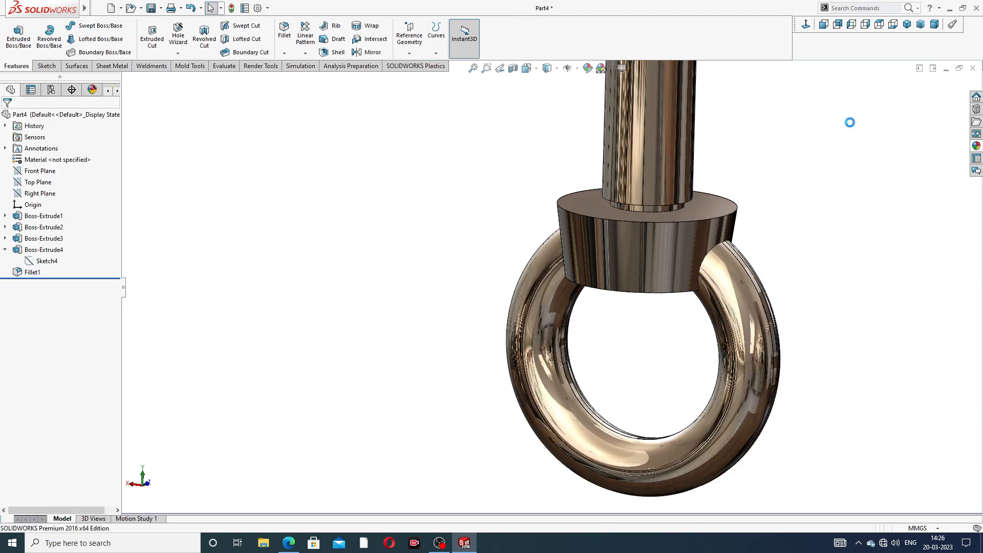
Inspect the revised ring and compare it with the eye bolt reference drawing in the browser.
scroll(788, 247, up, 3)
middle_drag(788, 248, 717, 219)
middle_drag(697, 167, 725, 136)
click(289, 542)
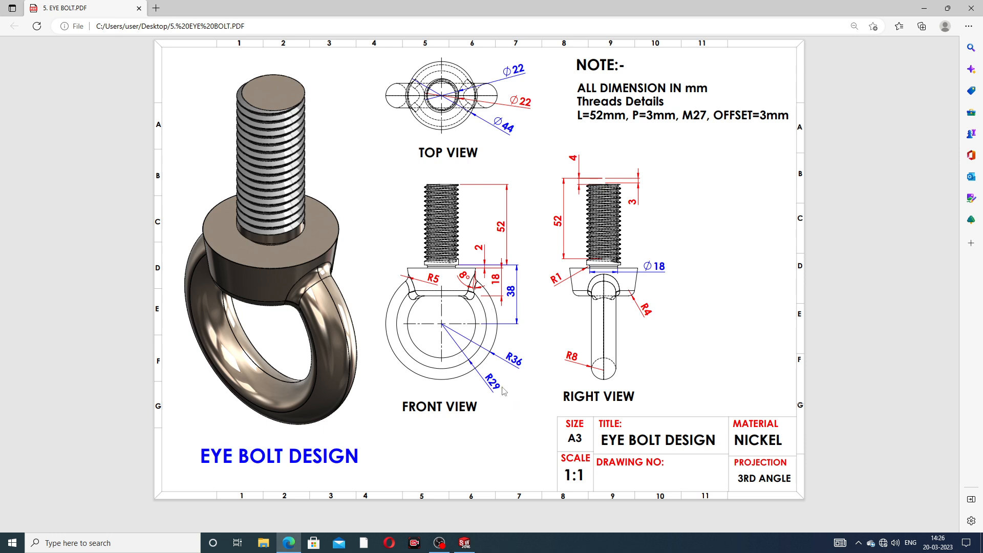
mouse_move(288, 546)
click(288, 543)
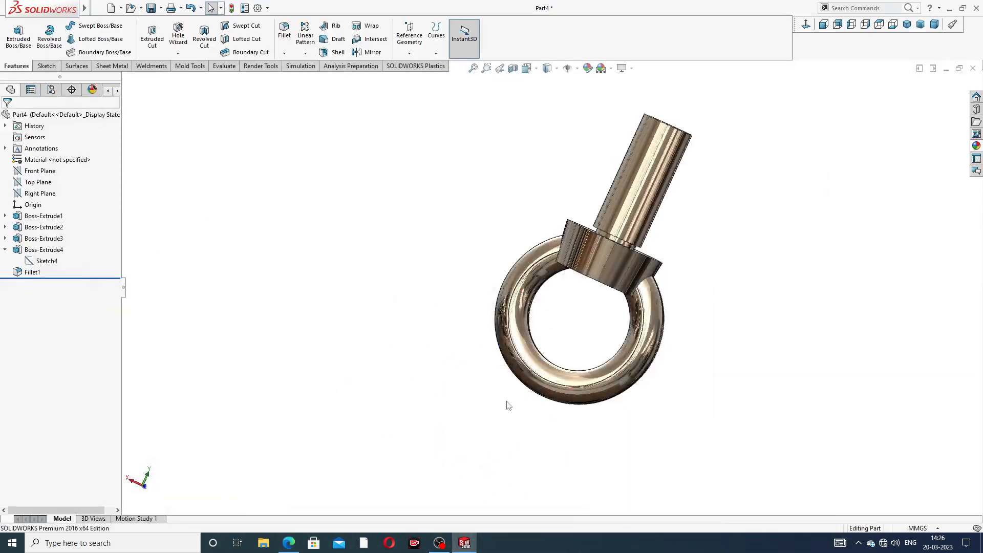
middle_drag(593, 298, 580, 274)
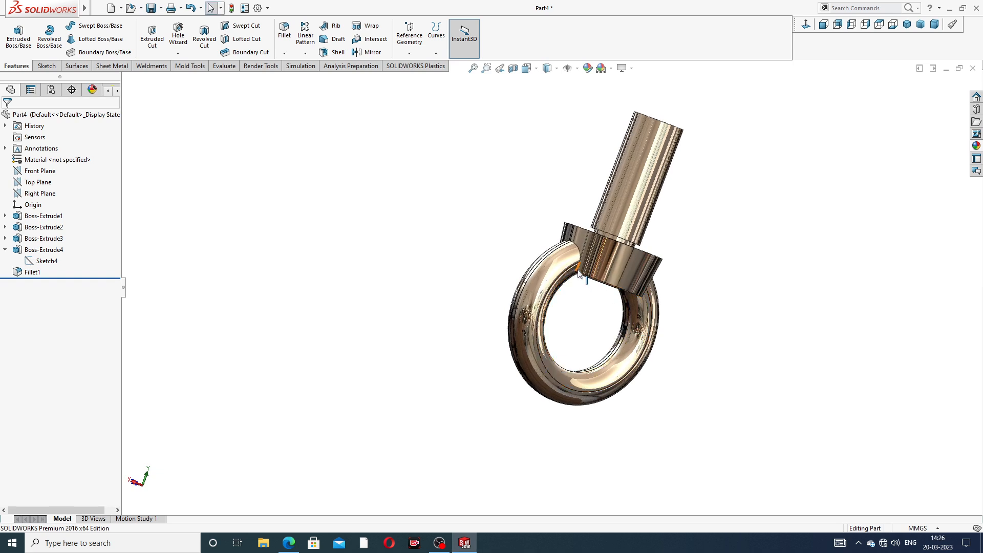
Fillet the four edges where both ends of the ring meet the tapered collar's side and underside with a 5 mm symmetric radius.
click(284, 31)
scroll(614, 308, down, 5)
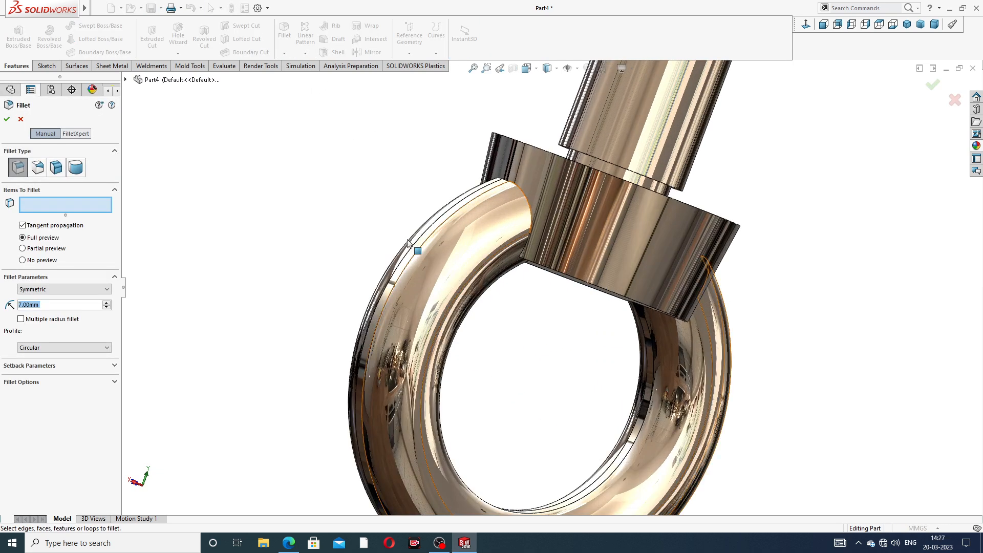
text(5)
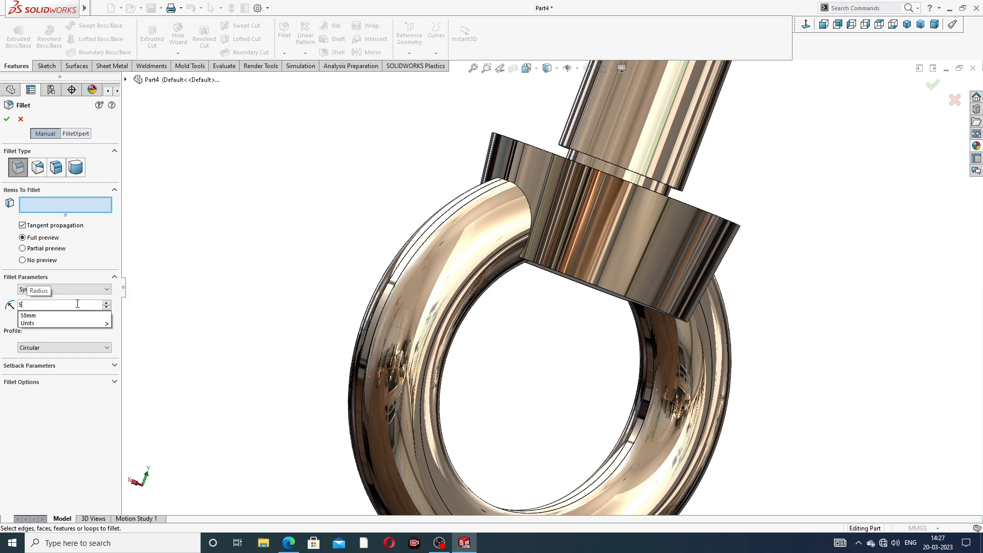
key(Return)
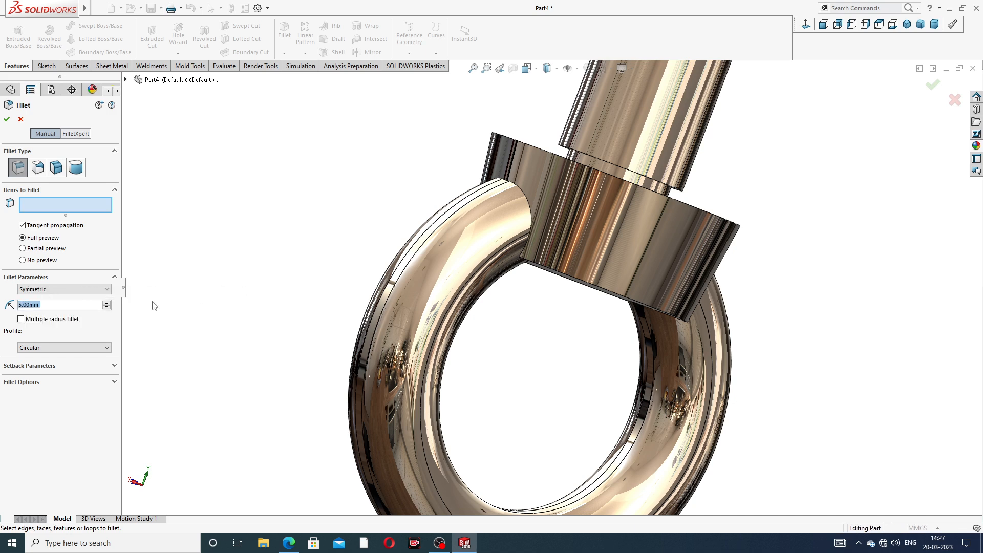
click(524, 194)
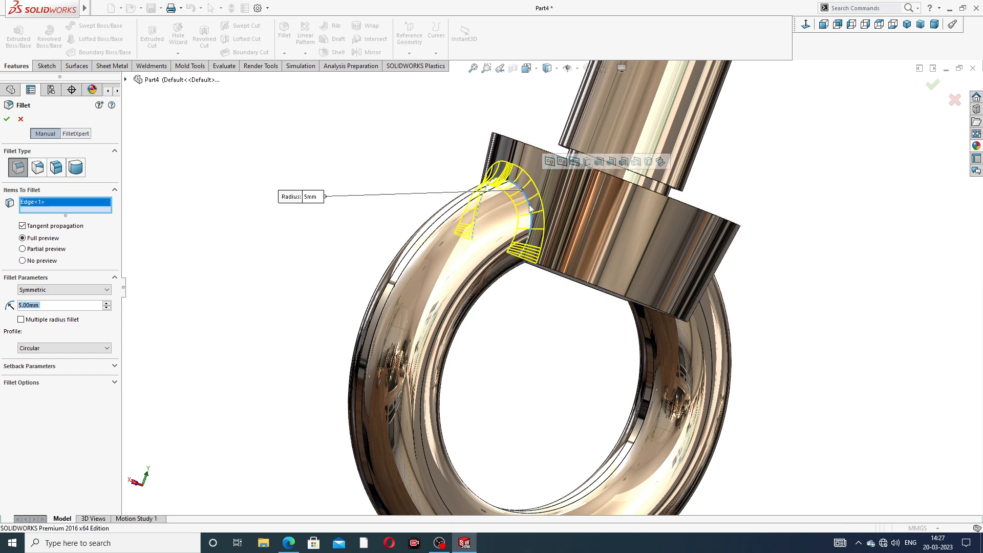
middle_drag(679, 310, 553, 325)
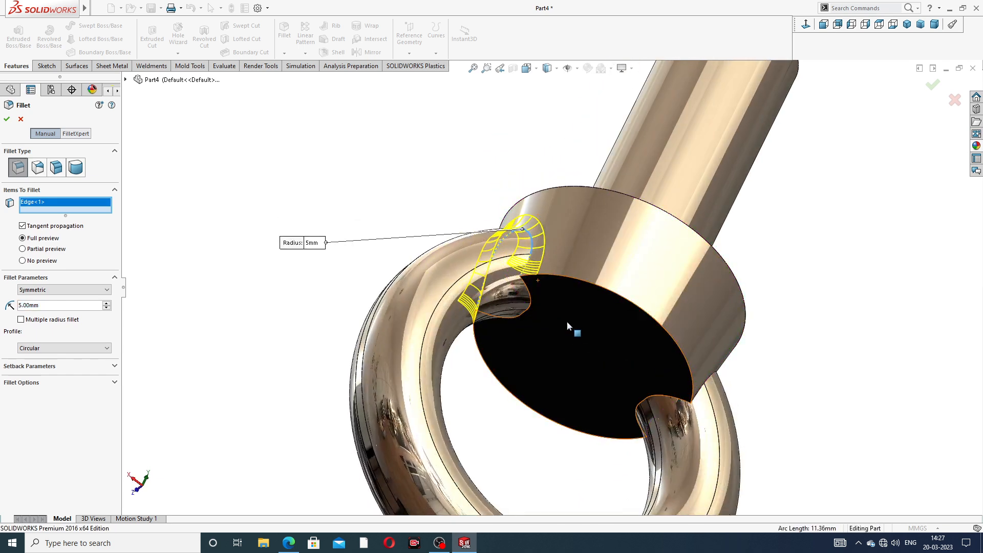
middle_drag(716, 361, 740, 402)
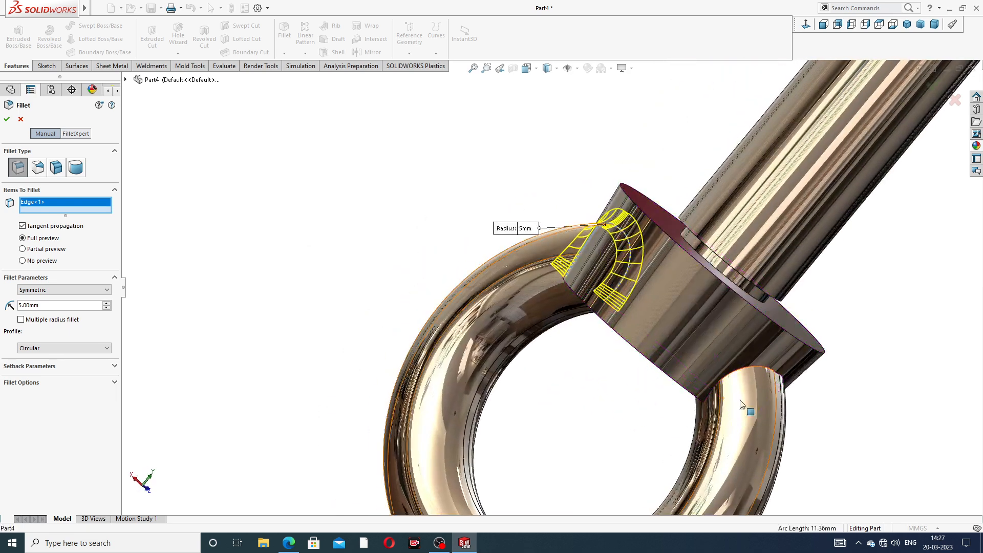
click(755, 370)
middle_drag(692, 374, 558, 380)
scroll(557, 379, down, 2)
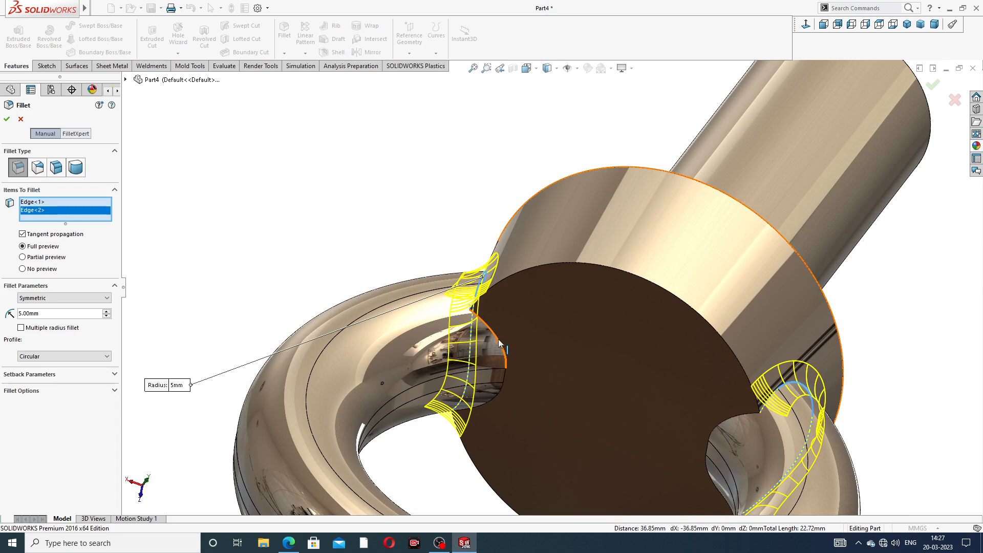
click(507, 365)
middle_drag(697, 422, 738, 422)
click(737, 421)
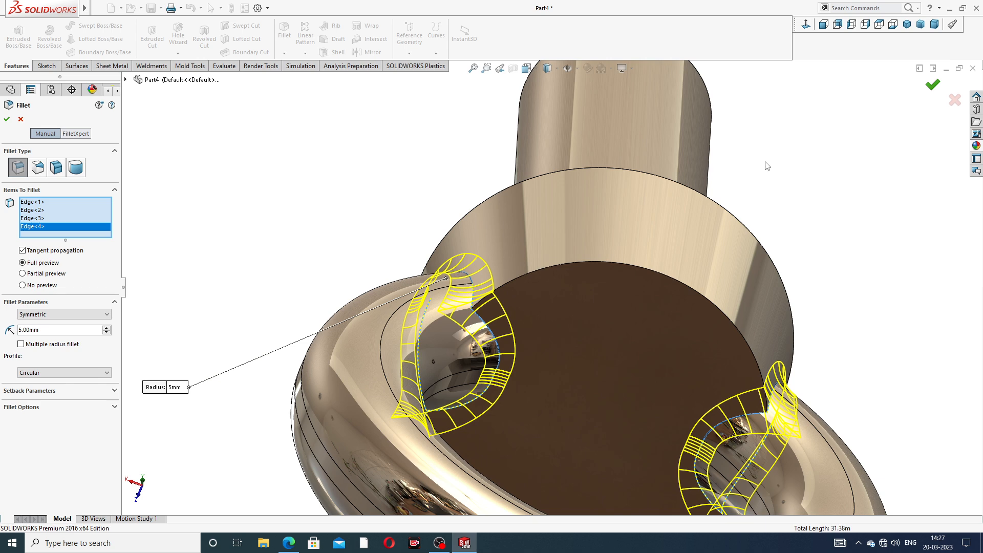
key(Return)
scroll(763, 187, up, 3)
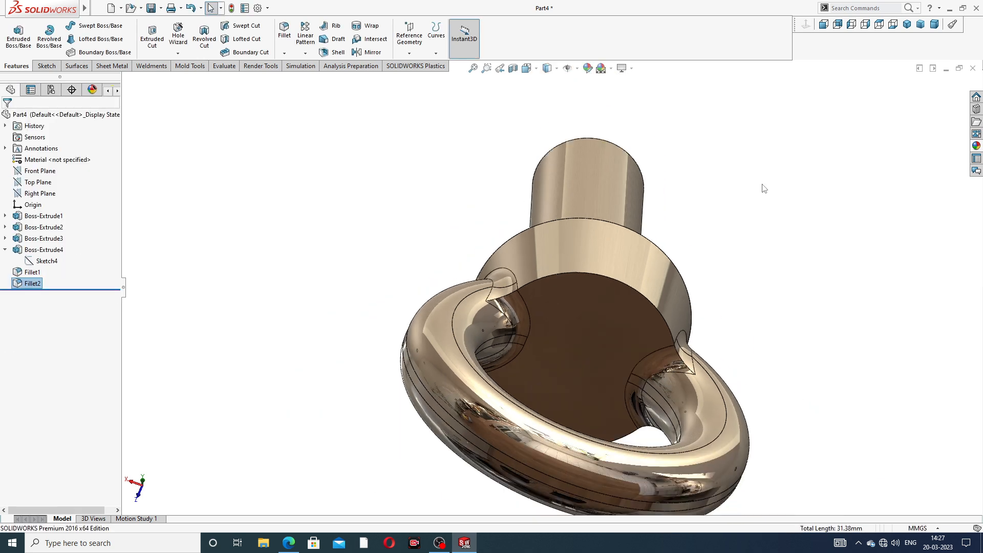
middle_drag(748, 237, 550, 283)
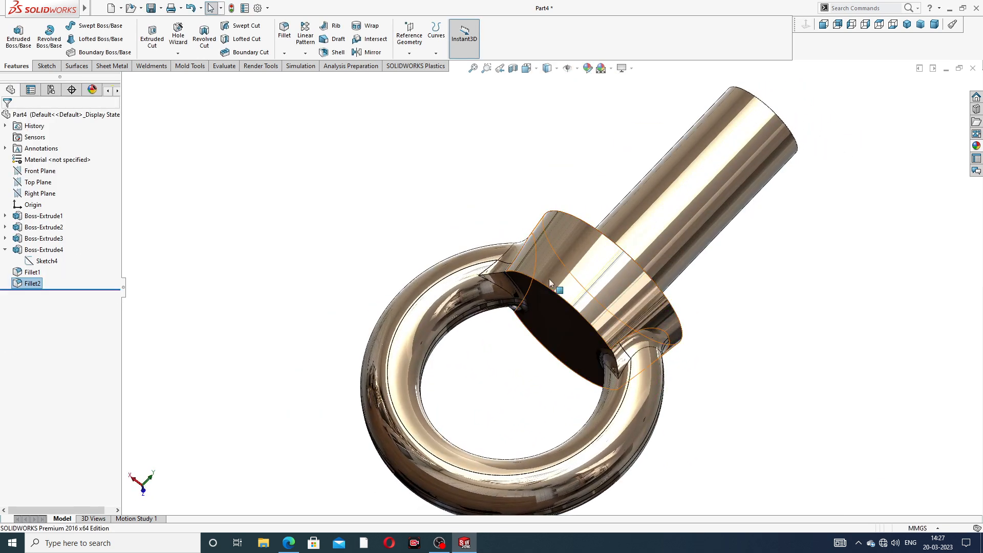
Fillet the two curved edges around the tapered collar's ring-side face with a 4 mm symmetric radius.
click(284, 32)
text(4)
key(Return)
scroll(458, 353, down, 2)
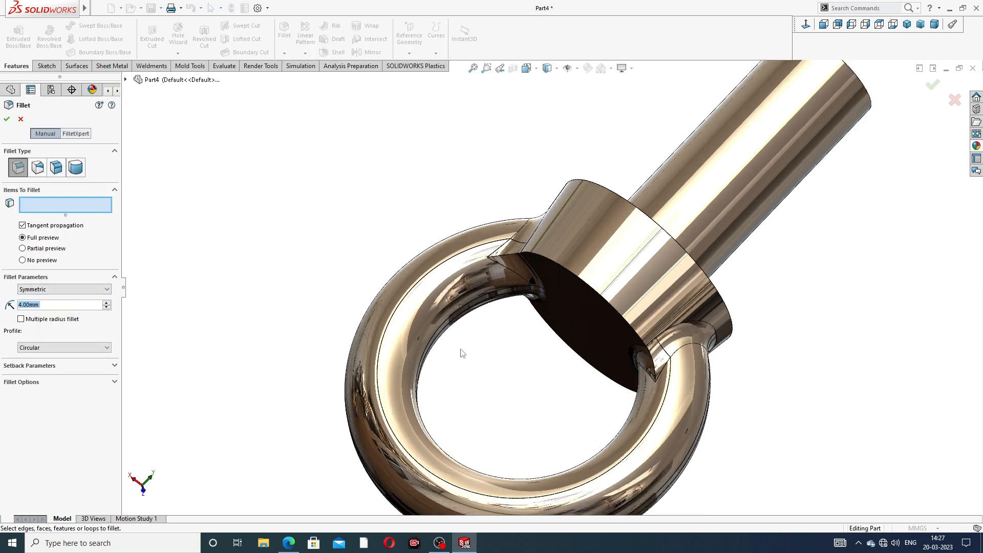
click(581, 280)
scroll(584, 286, up, 2)
middle_drag(584, 287, 553, 326)
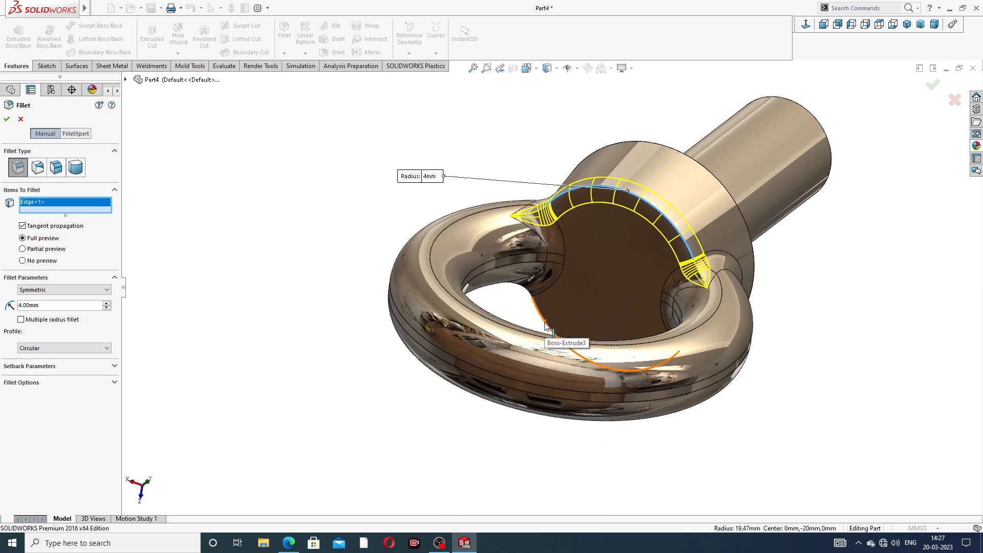
click(553, 329)
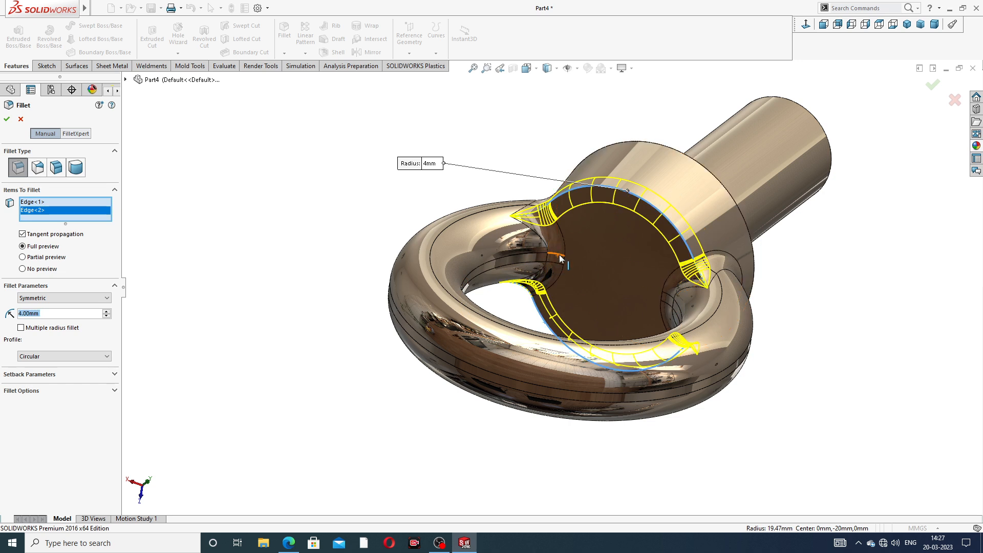
click(932, 88)
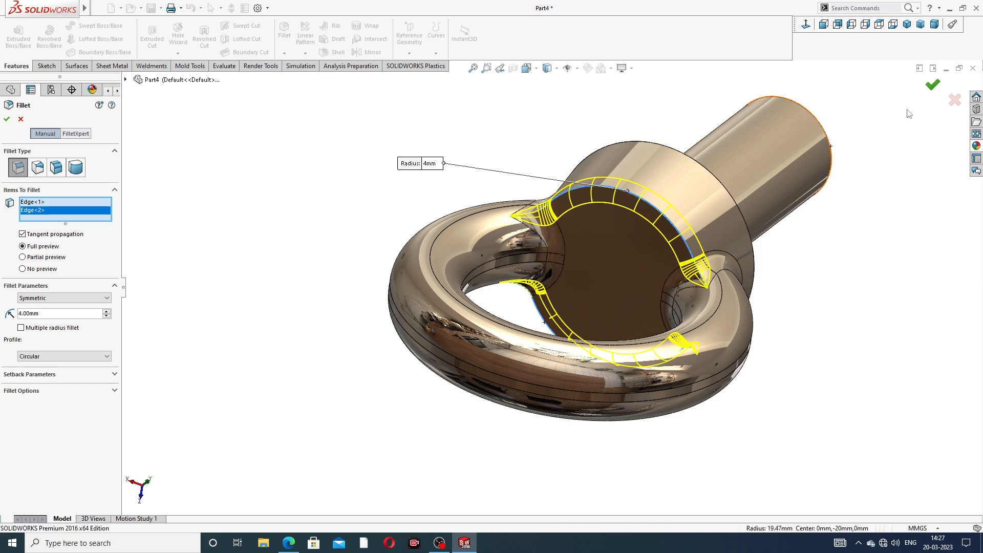
Fillet the edge where the 18 mm neck meets the collar's flat face with a 1 mm symmetric radius.
scroll(866, 202, up, 3)
middle_drag(866, 202, 638, 322)
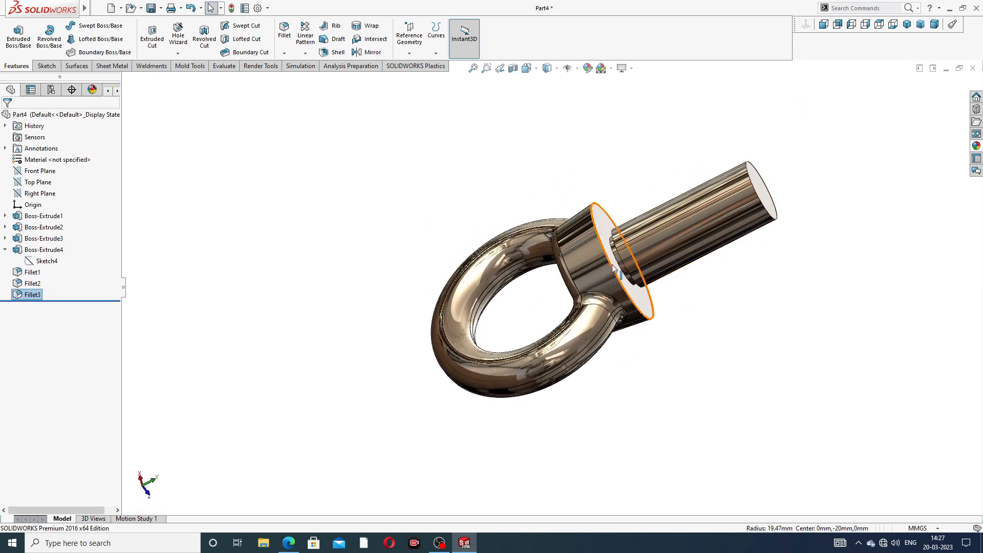
scroll(616, 260, down, 6)
scroll(607, 248, down, 5)
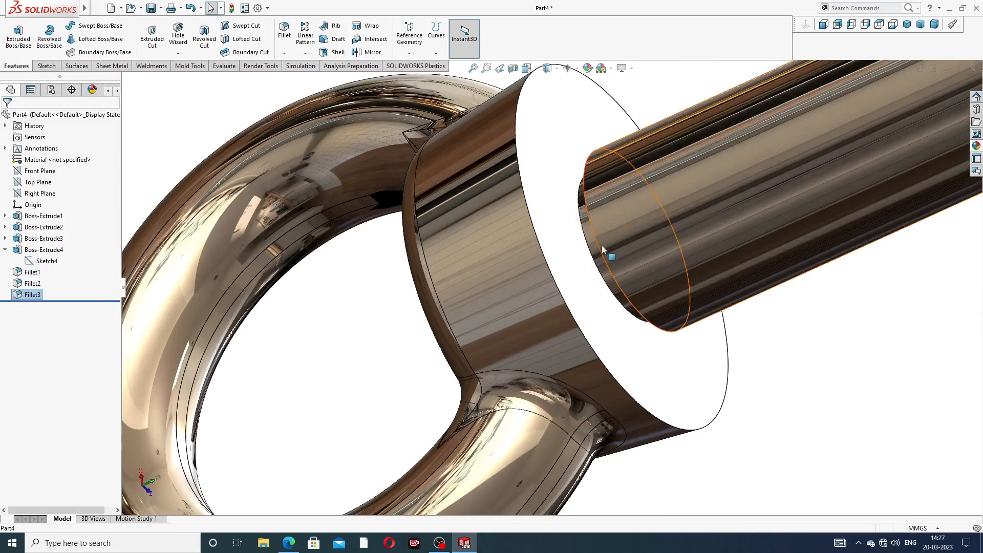
click(284, 31)
text(1)
key(Return)
scroll(578, 297, down, 3)
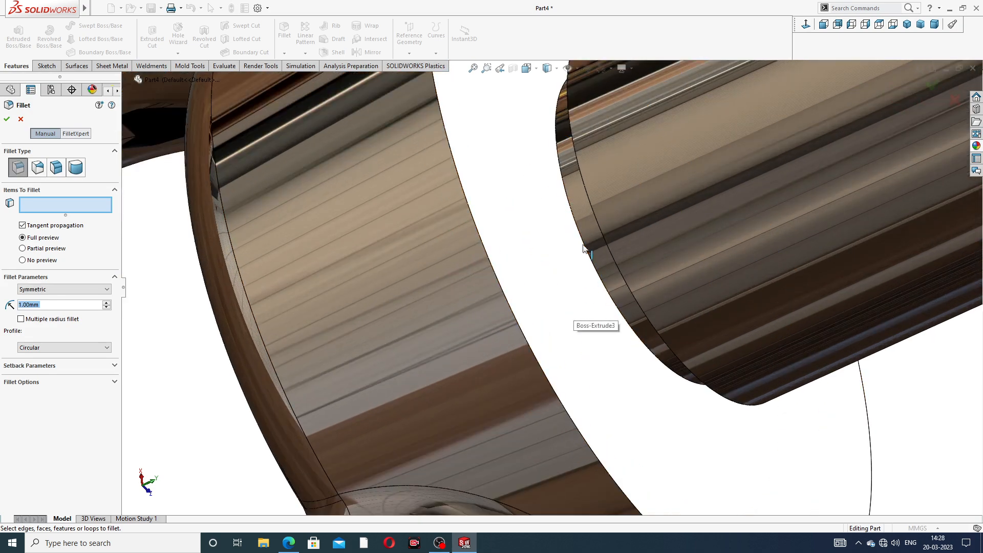
click(586, 248)
scroll(603, 221, up, 3)
middle_drag(621, 248, 735, 175)
key(f)
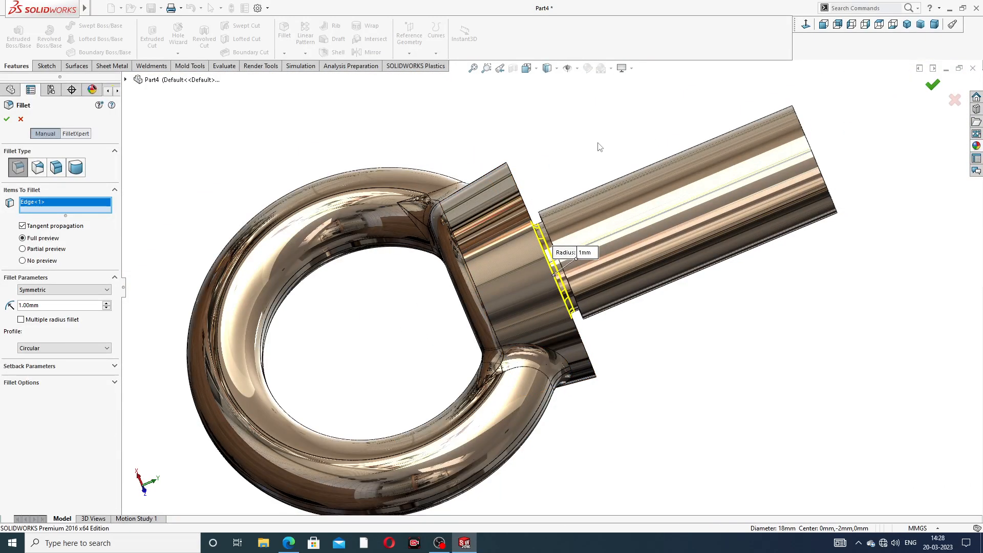
key(Return)
Start a Metric Die M27x3.0 cut thread from the shank's free end edge with a blind depth of 52 mm.
middle_drag(603, 169, 389, 259)
scroll(589, 202, down, 5)
middle_drag(461, 213, 485, 338)
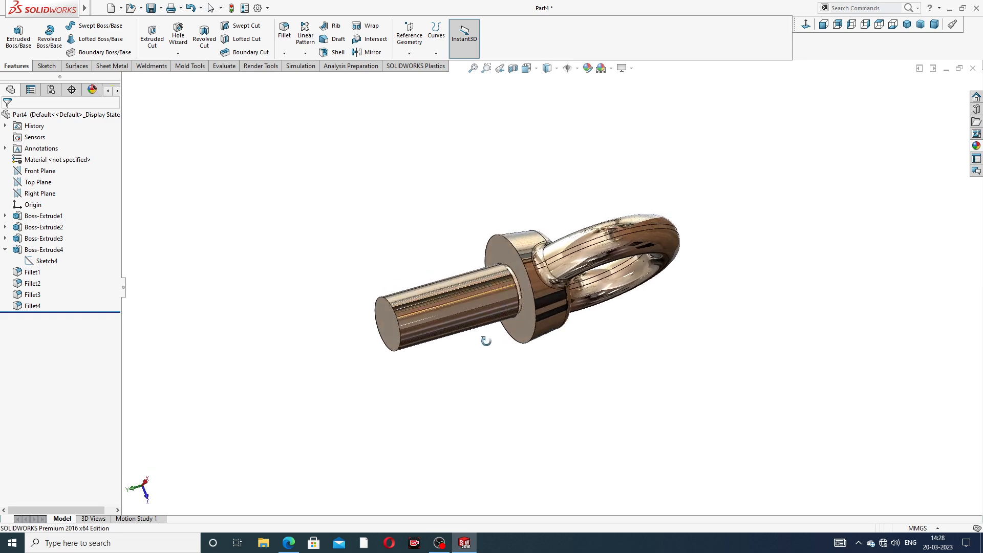
scroll(515, 246, up, 3)
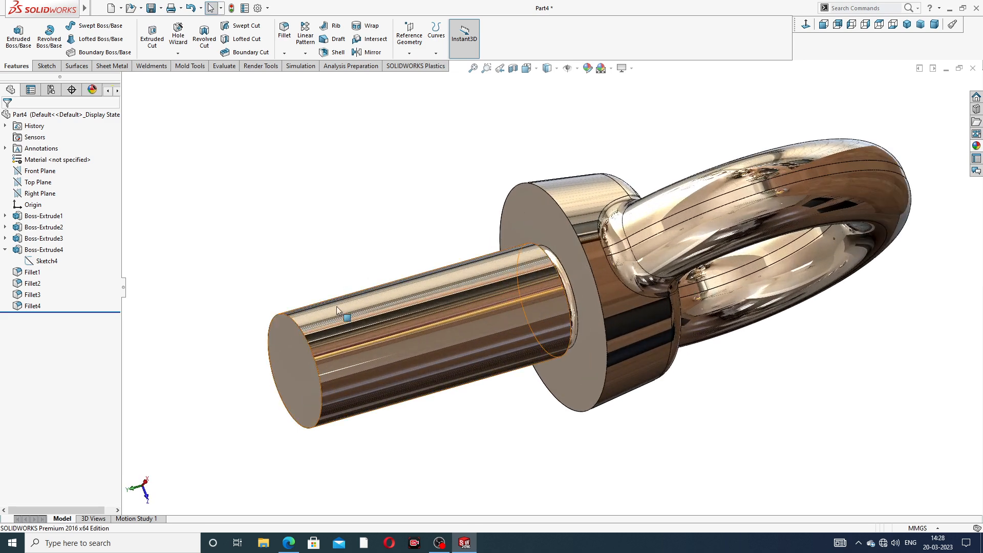
click(298, 535)
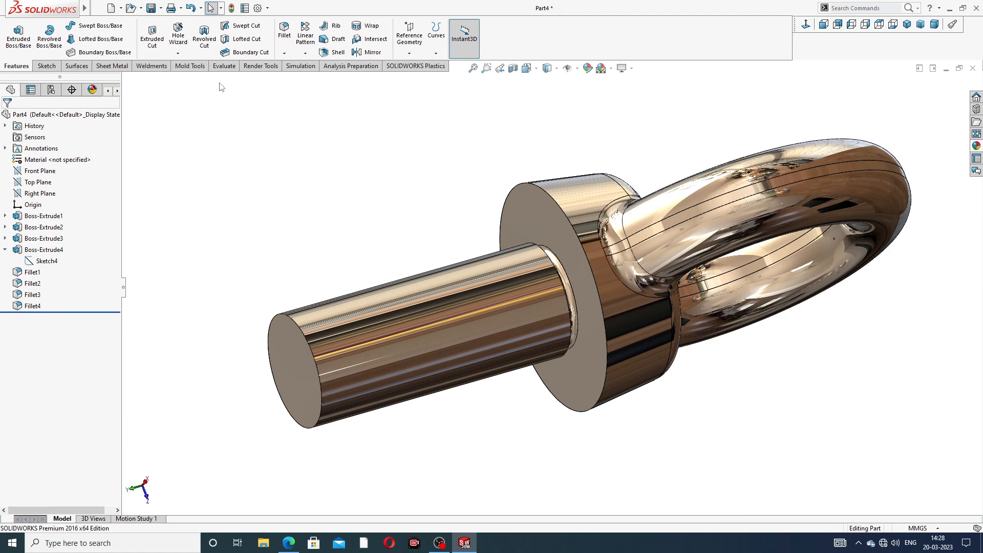
click(178, 53)
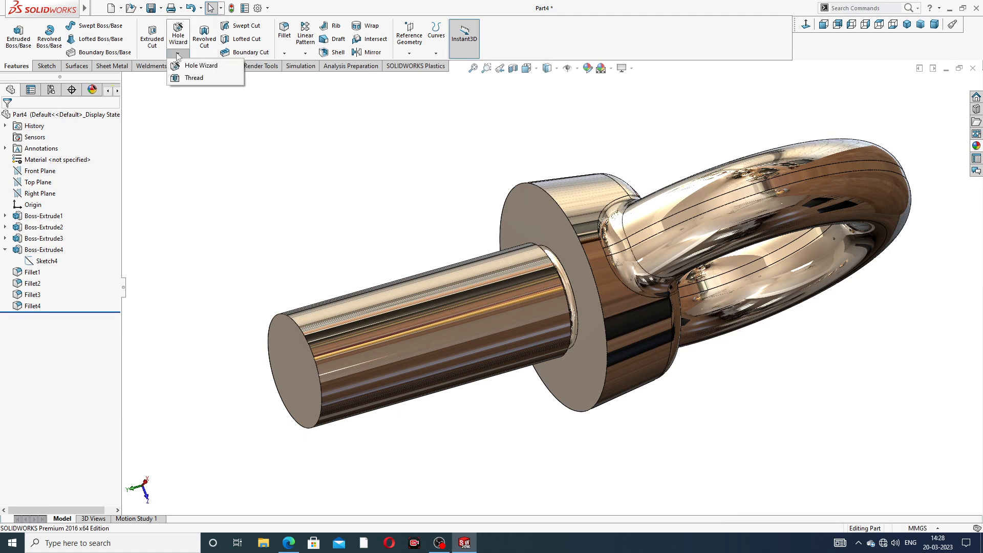
click(194, 77)
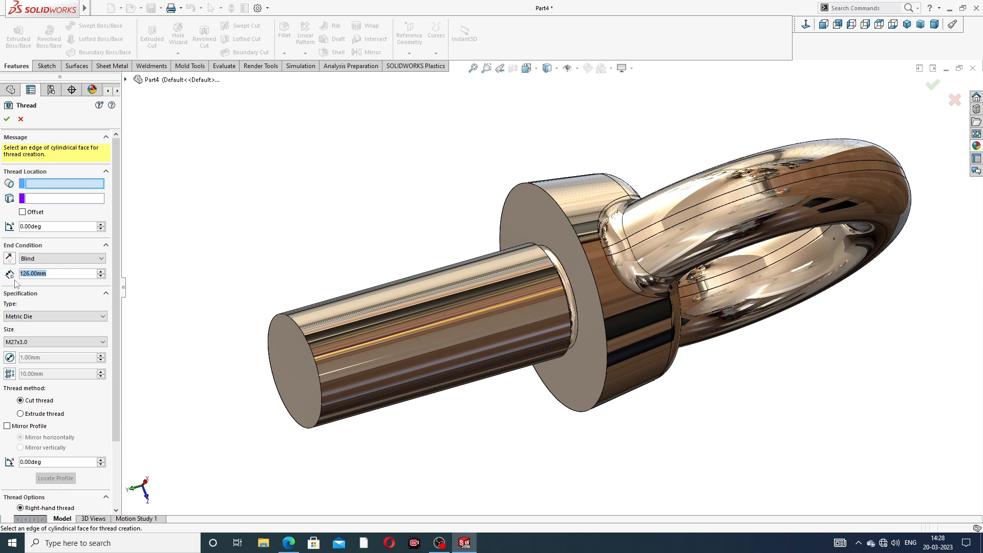
text(52)
key(Return)
scroll(320, 333, down, 3)
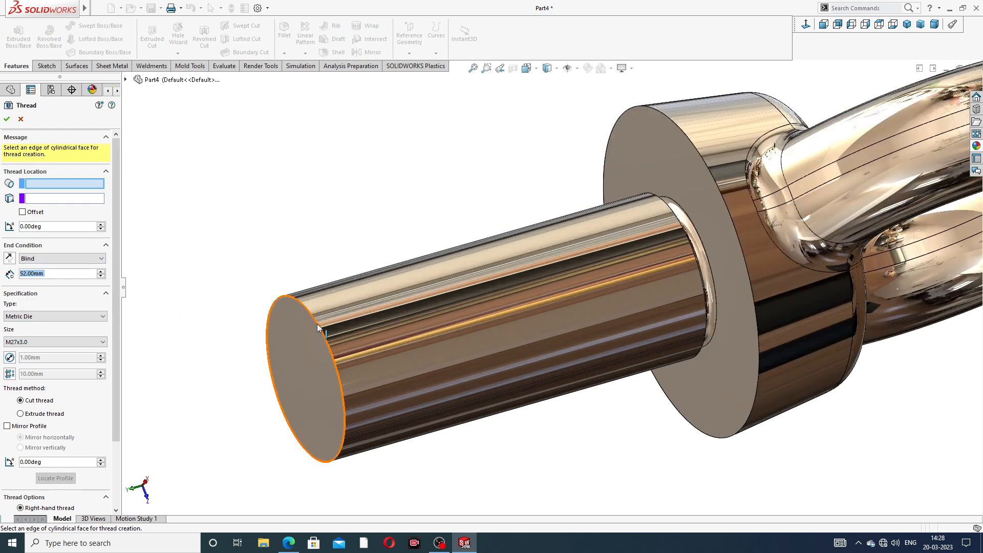
click(321, 330)
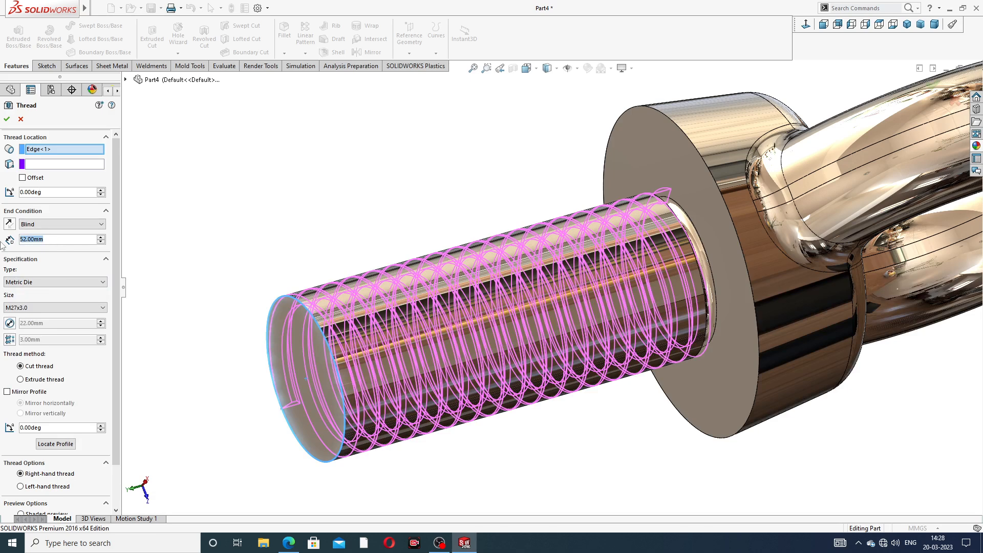
Set the thread's depth to 48 mm and offset its start by 4 mm, consulting the eye bolt reference drawing in the browser.
text(48)
key(Return)
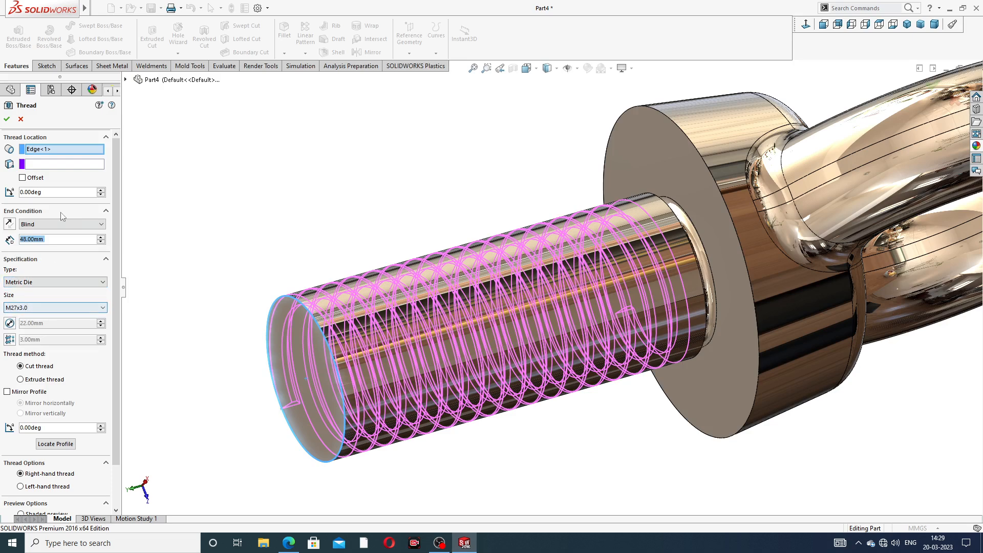
click(23, 178)
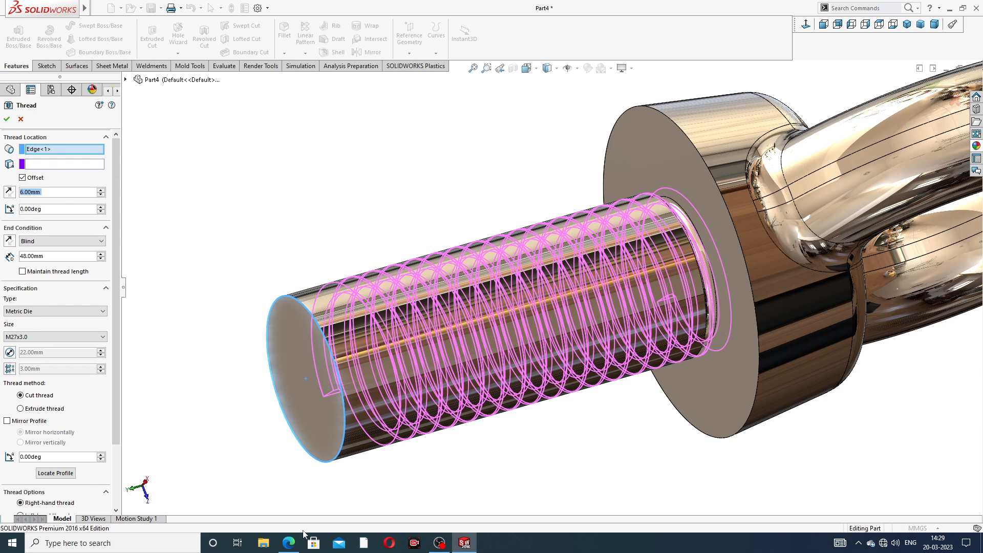
click(288, 543)
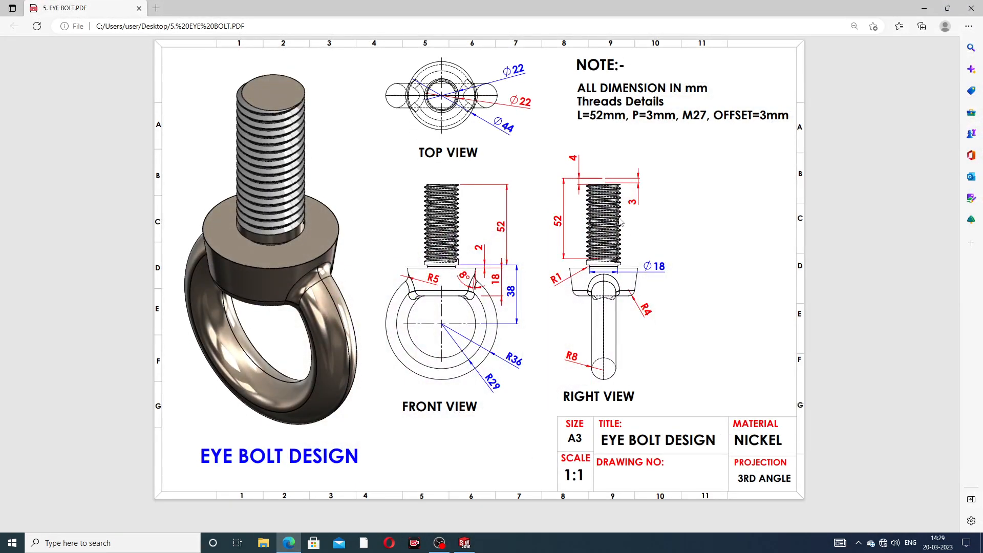
click(289, 542)
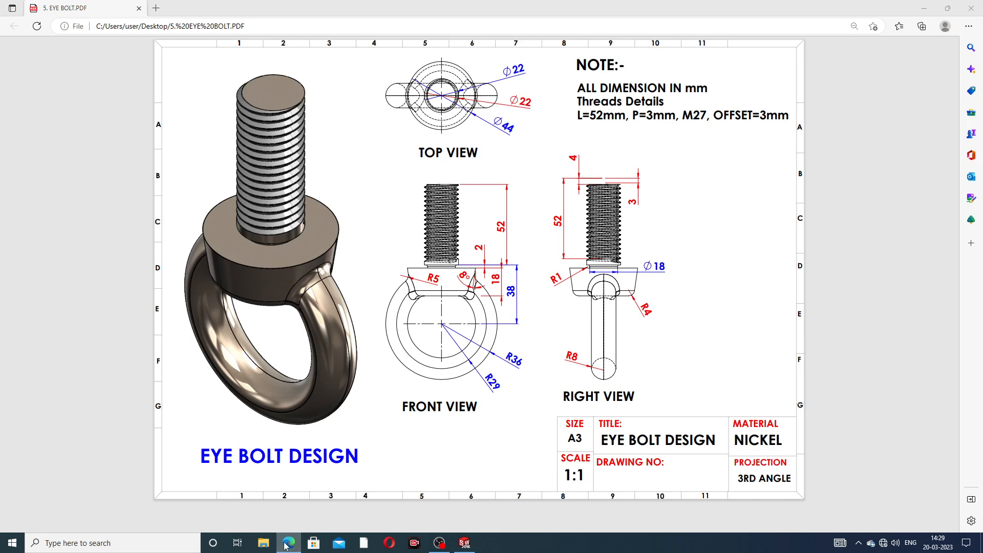
drag(42, 192, 24, 191)
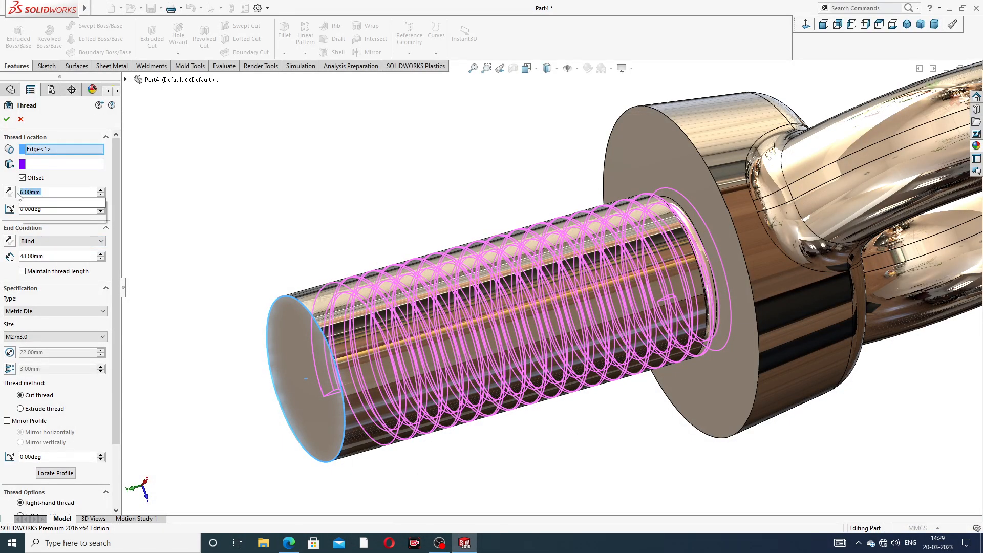
text(4)
key(Return)
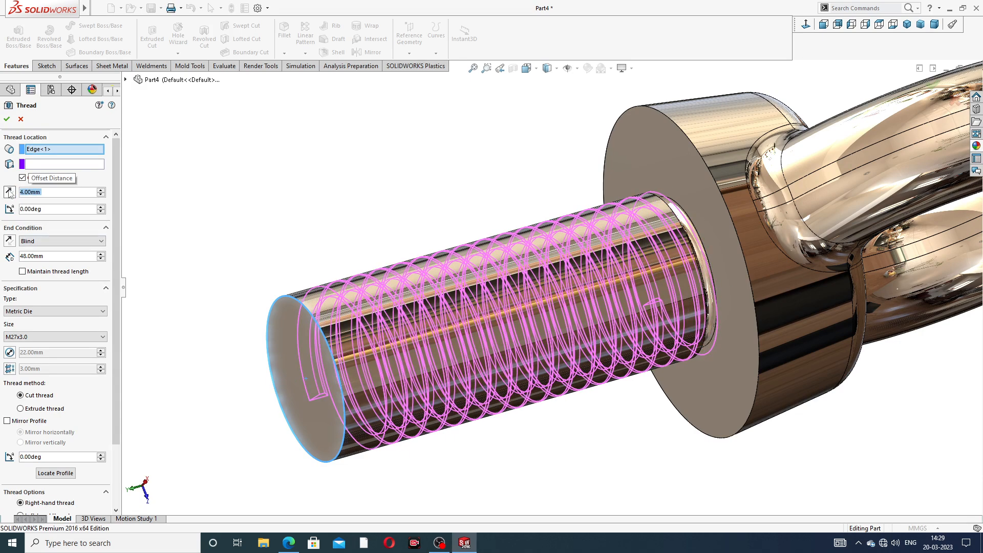
Reverse the thread's offset so it starts beyond the shank's free end, set its depth to 52 mm, and create the thread.
click(9, 192)
scroll(372, 226, up, 3)
middle_drag(432, 265, 424, 296)
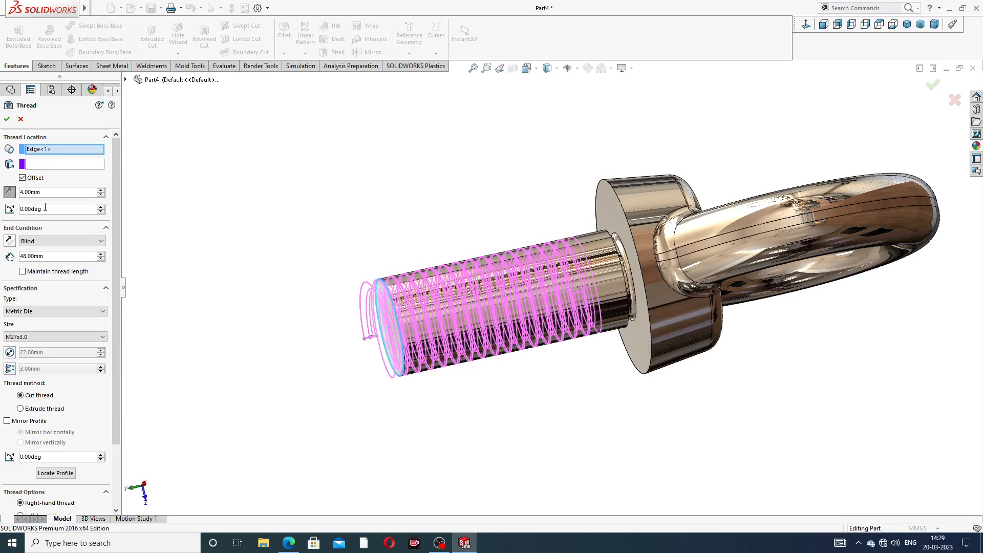
text(52)
key(Return)
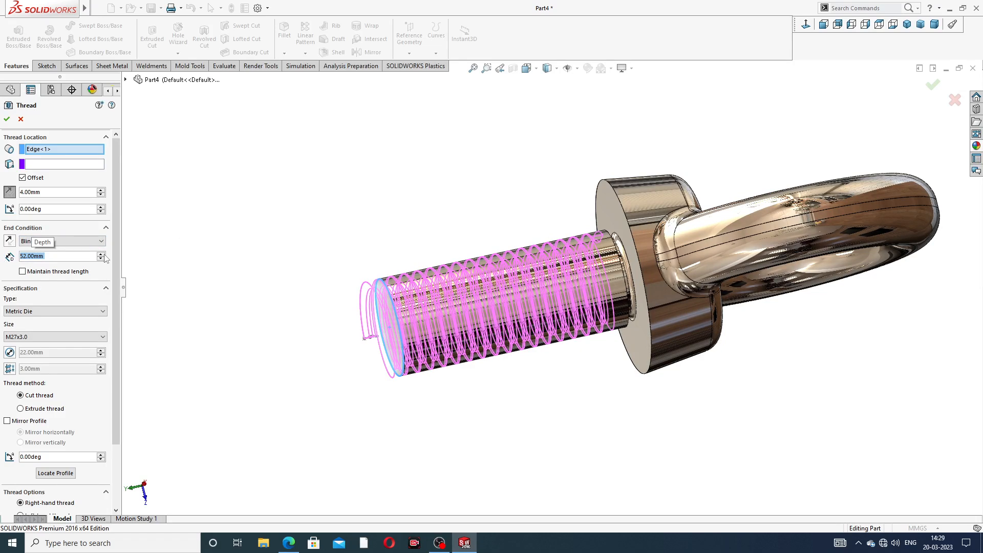
middle_drag(373, 295, 385, 320)
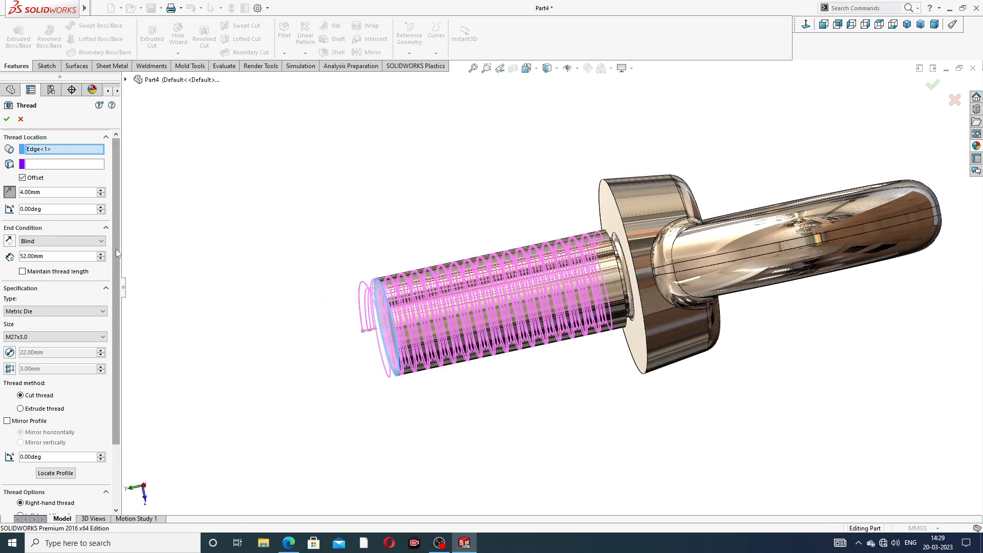
scroll(116, 249, down, 3)
click(7, 120)
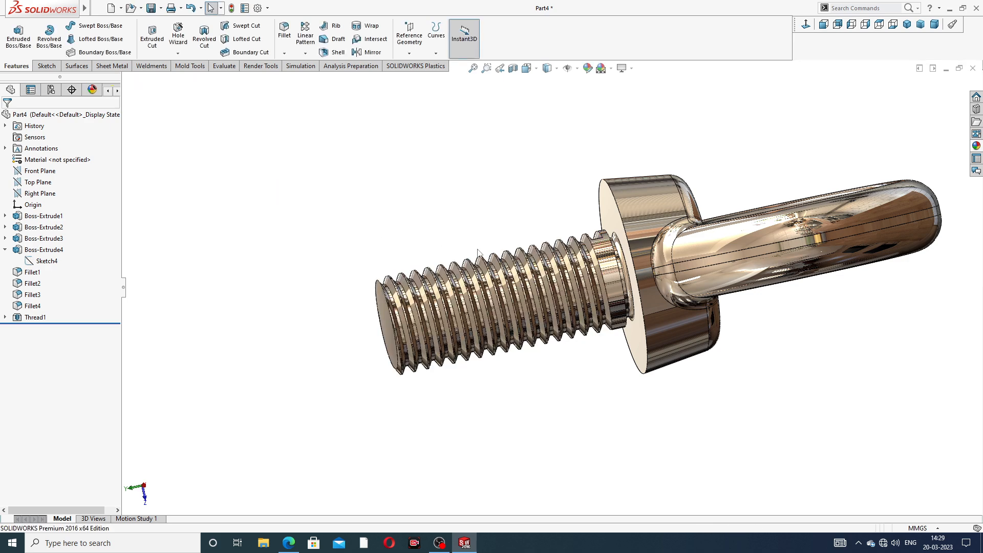
Apply a dark grey colour to the thread feature in all display states.
middle_drag(502, 308, 520, 362)
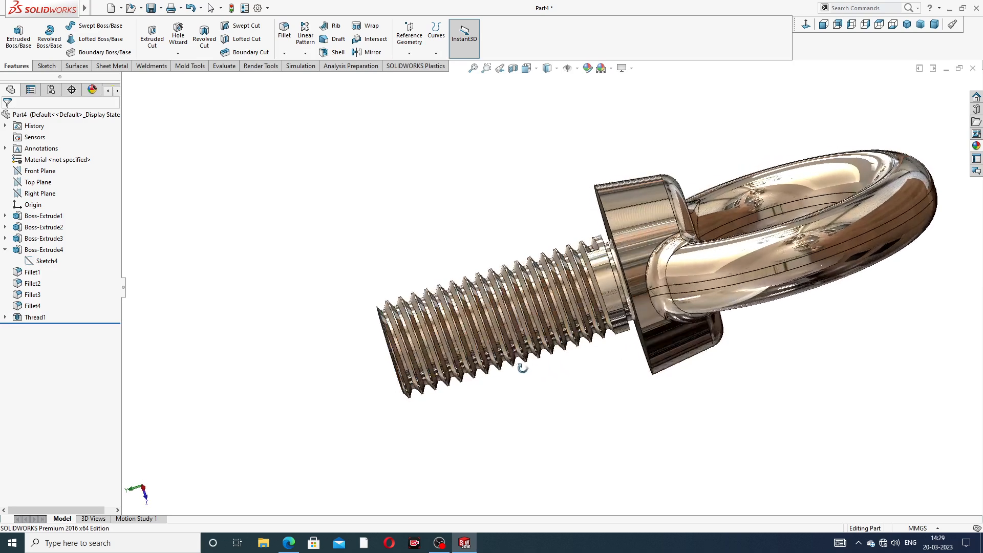
click(36, 317)
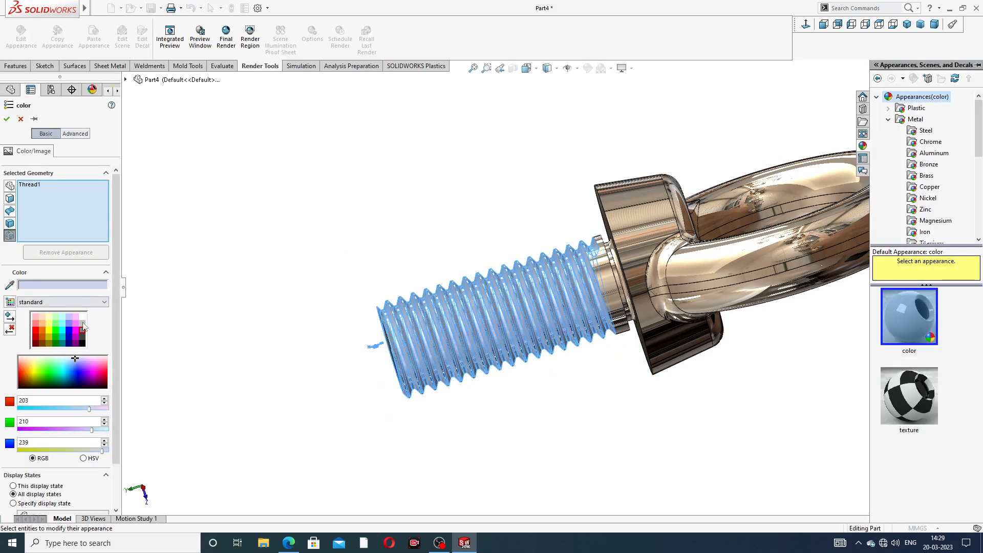
click(82, 338)
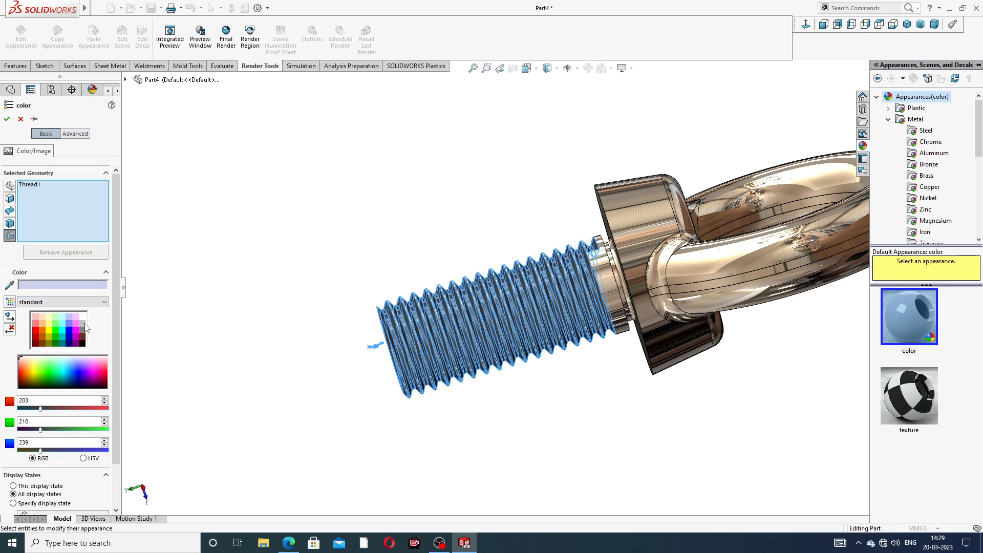
click(8, 120)
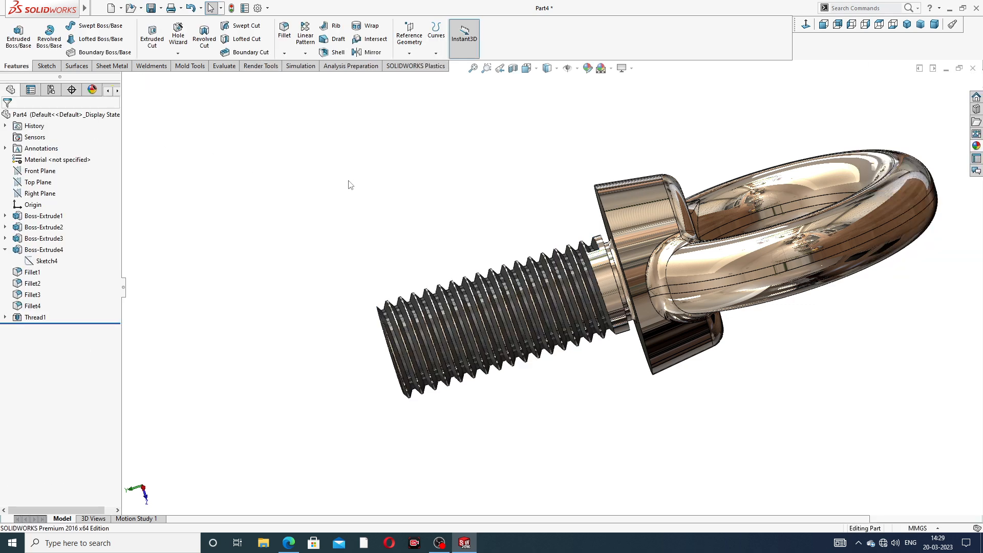
Examine the finished eye bolt in the isometric view and from an angle showing the ring, collar and thread.
scroll(441, 187, up, 3)
middle_drag(545, 203, 829, 95)
click(906, 25)
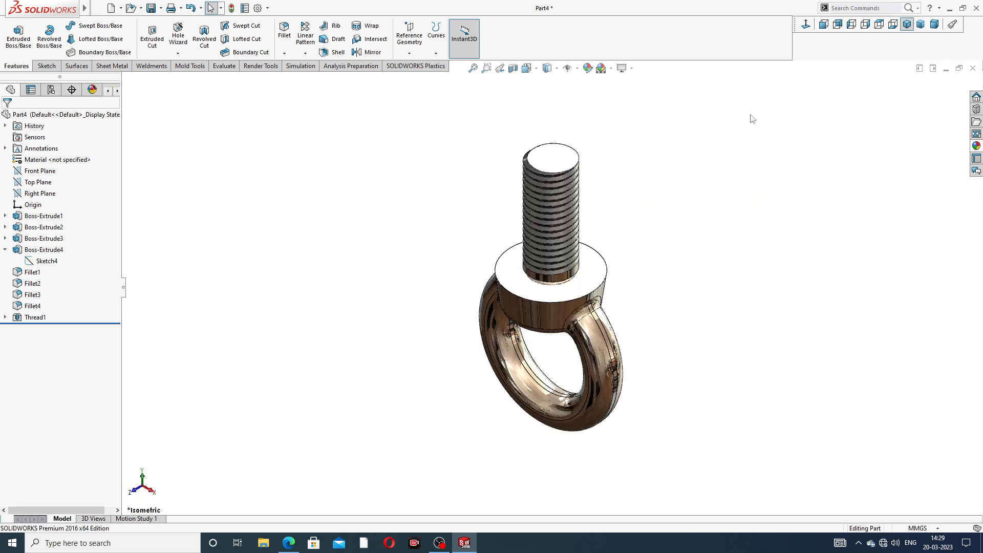
middle_drag(619, 234, 557, 261)
scroll(563, 317, down, 5)
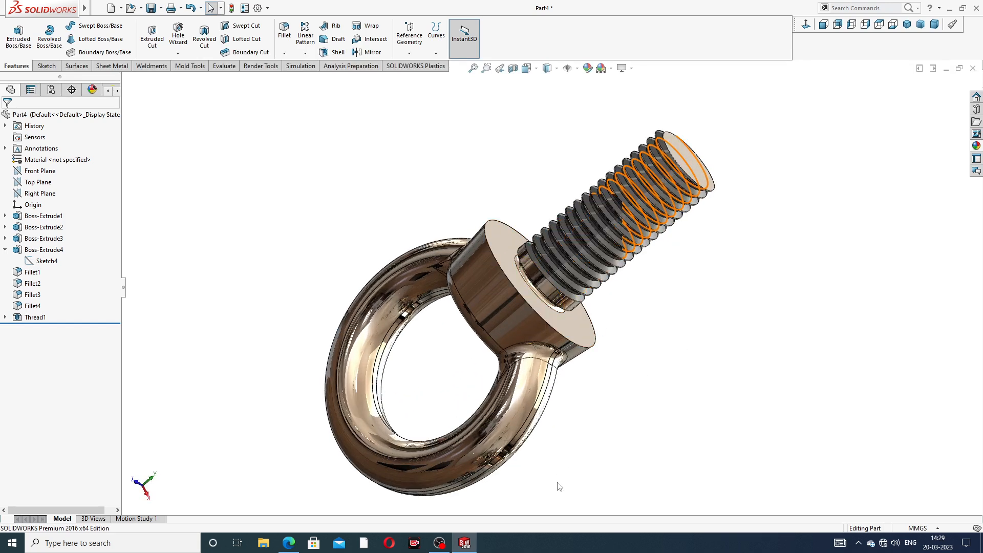
scroll(617, 433, up, 1)
scroll(618, 433, down, 1)
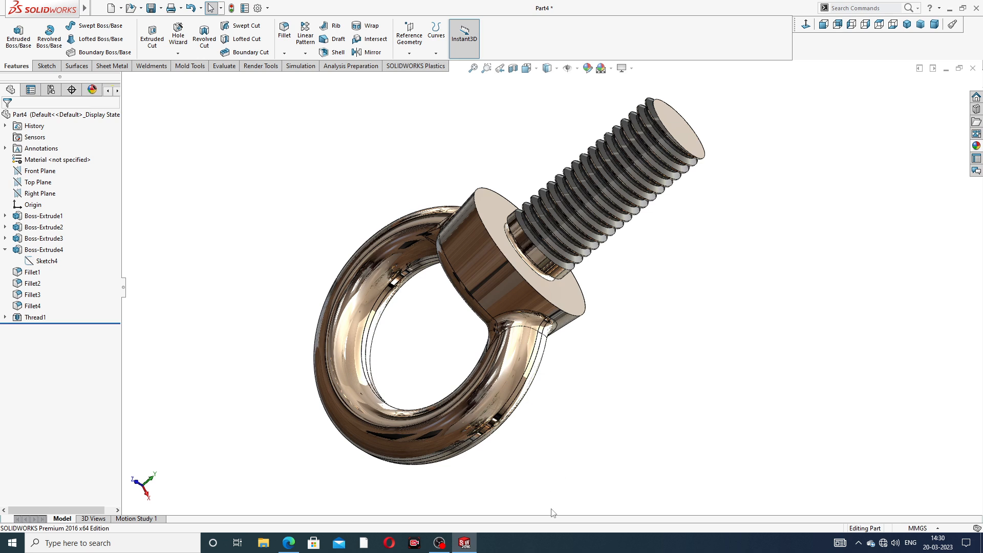